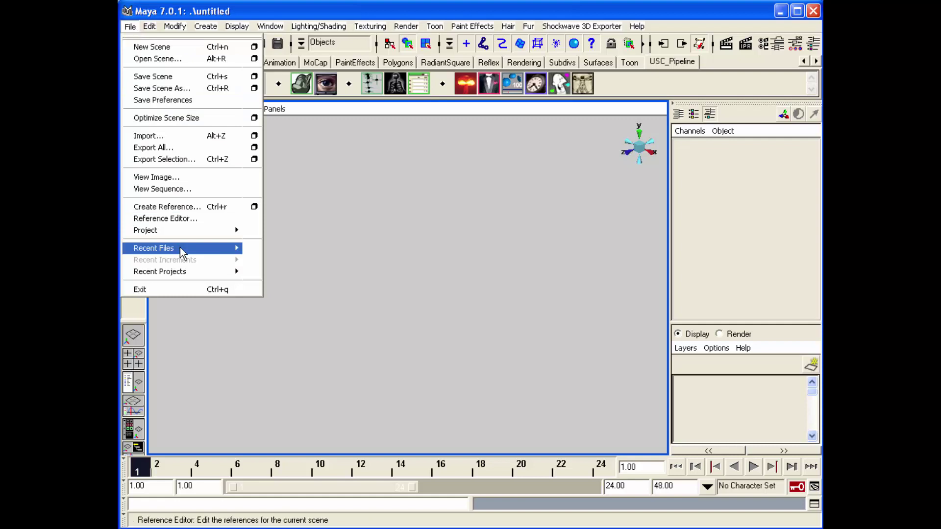
Open the recent scene JM_Anims.ma without saving the untitled scene, and dismiss the file-reading notice.
left_click(284, 259)
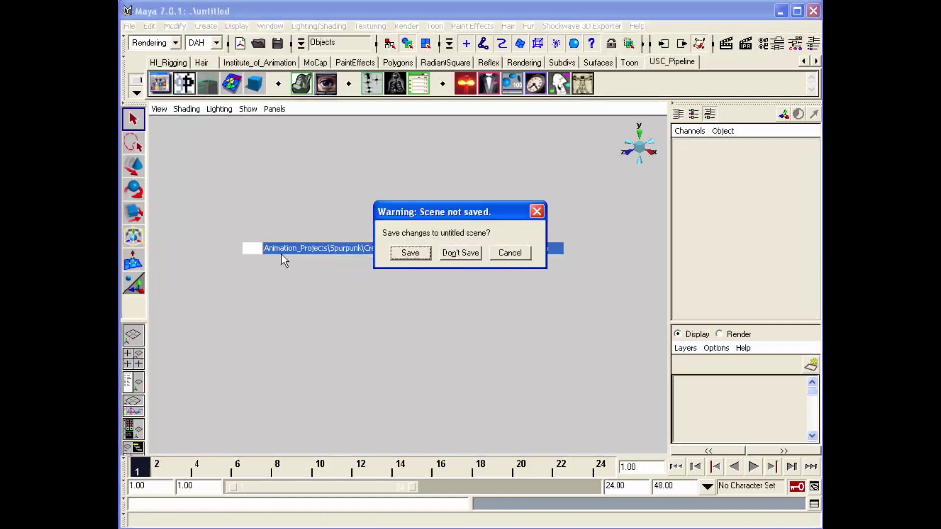
left_click(444, 258)
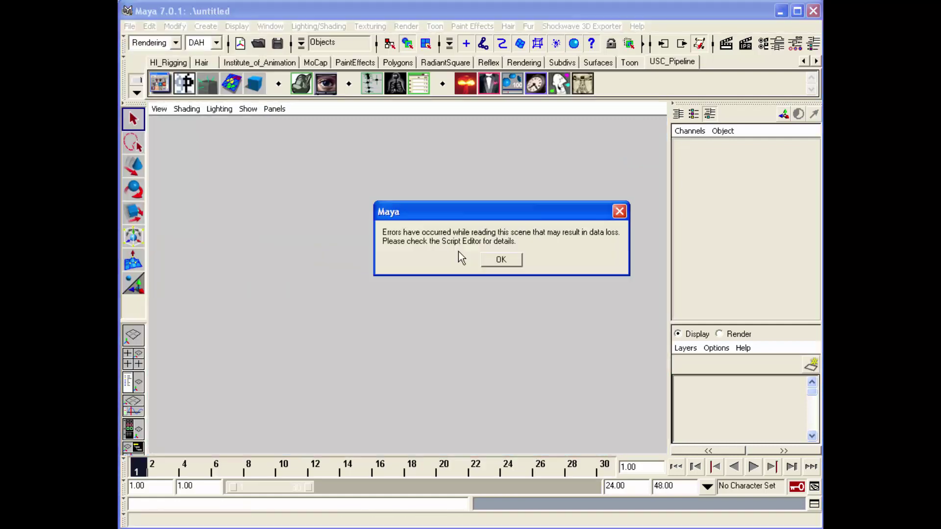
left_click(504, 260)
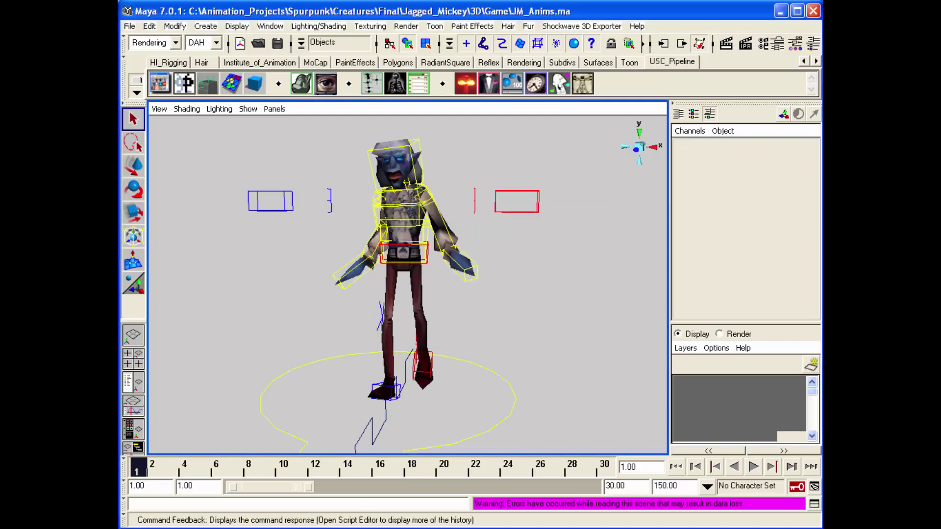
Preview the character's walk cycle in the perspective view and switch to the side view.
left_click(753, 466)
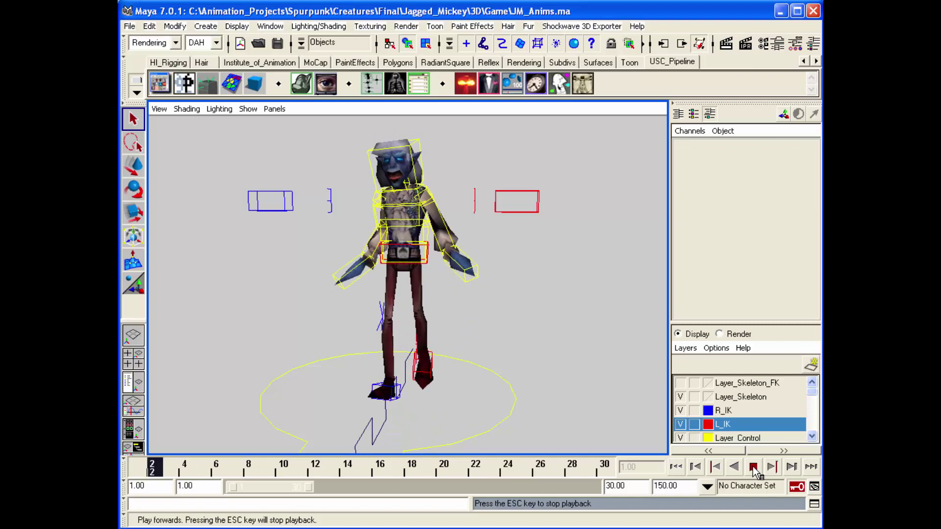
left_click(753, 467)
key("space")
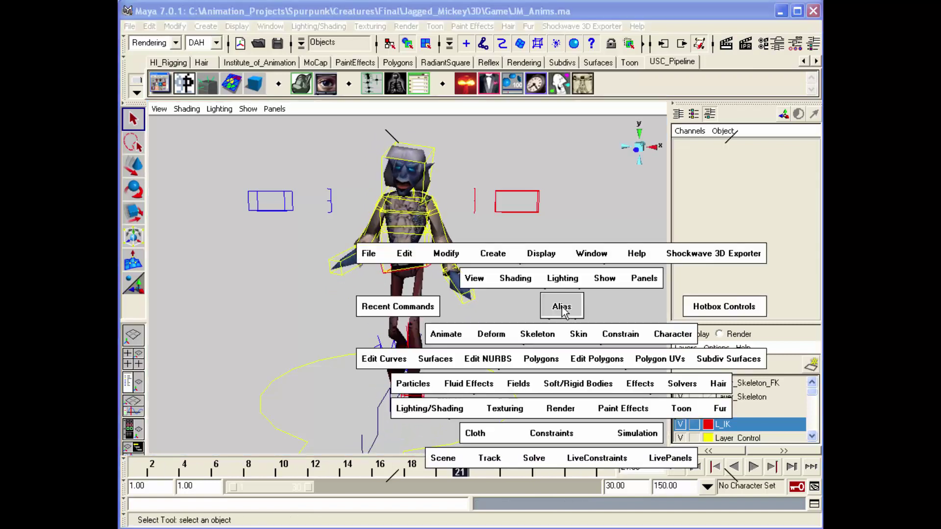
left_click_drag(562, 307, 597, 310)
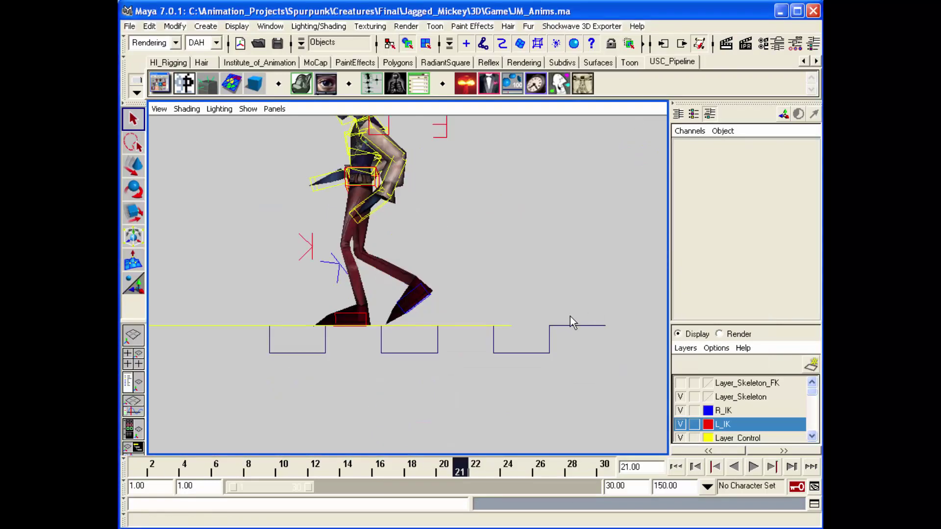
Examine how the stepped walk guide below the feet travels with the walk cycle by selecting it and scrubbing and playing the animation.
left_click_drag(447, 349, 545, 366)
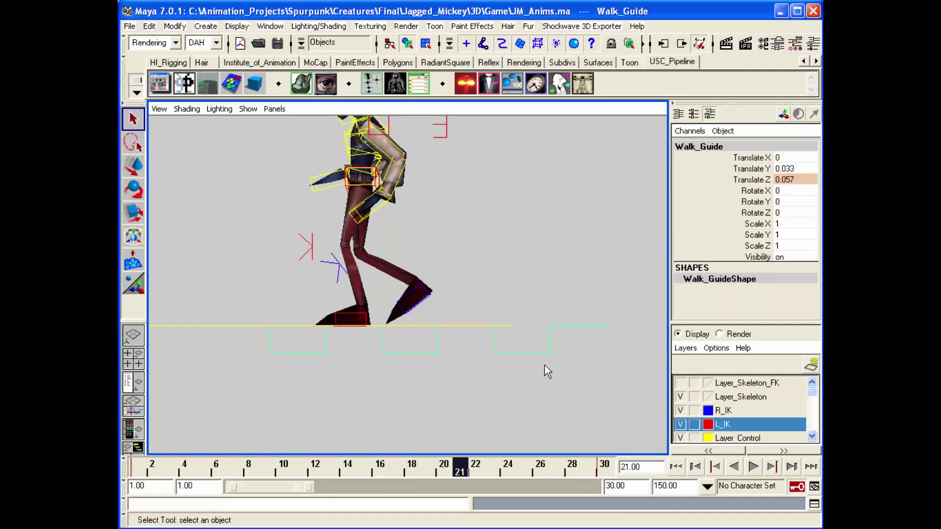
key("alt+v")
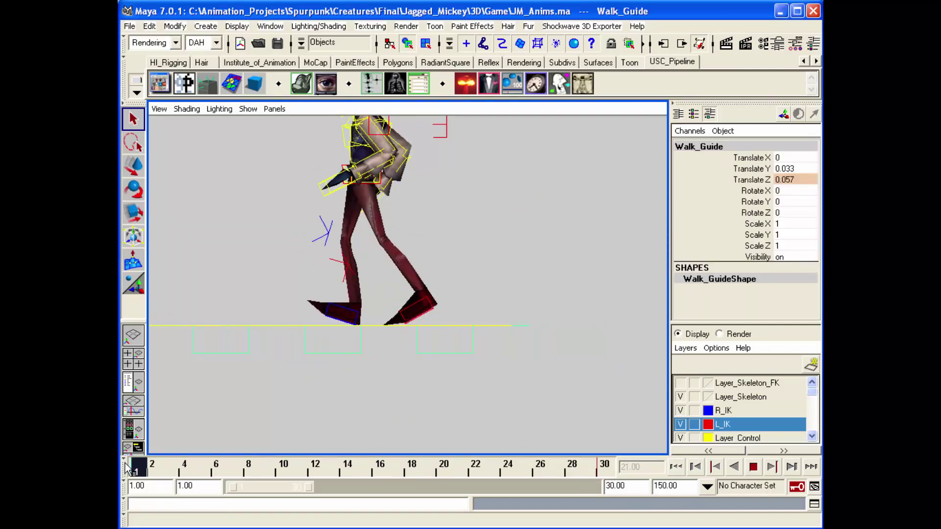
left_click(364, 436)
key("alt+v")
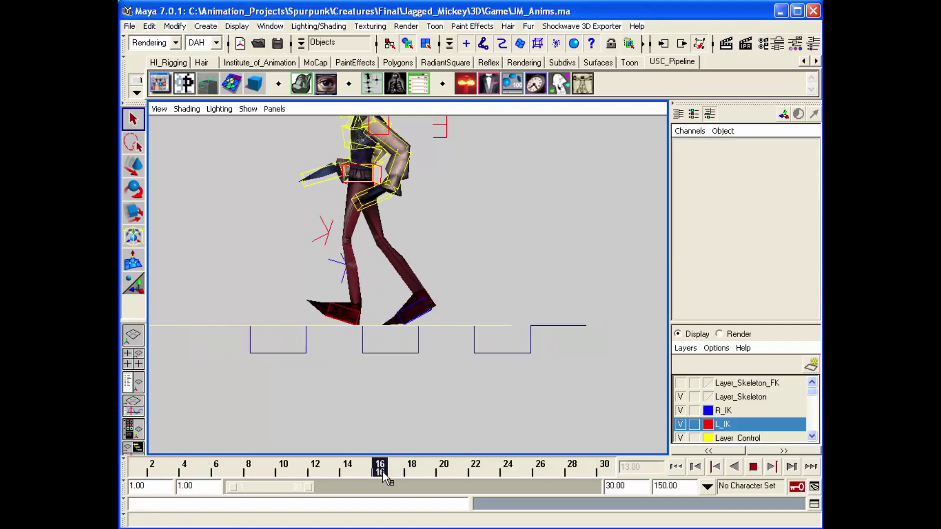
left_click(138, 468)
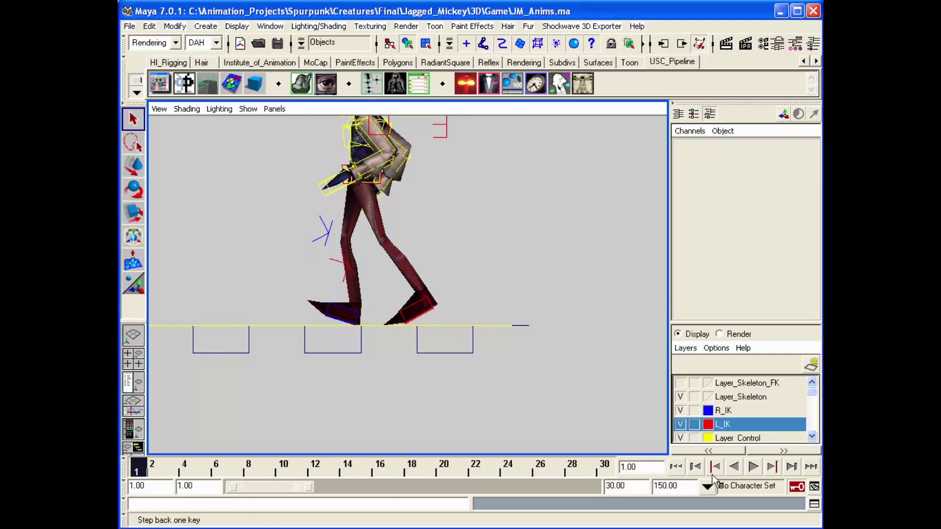
left_click(754, 467)
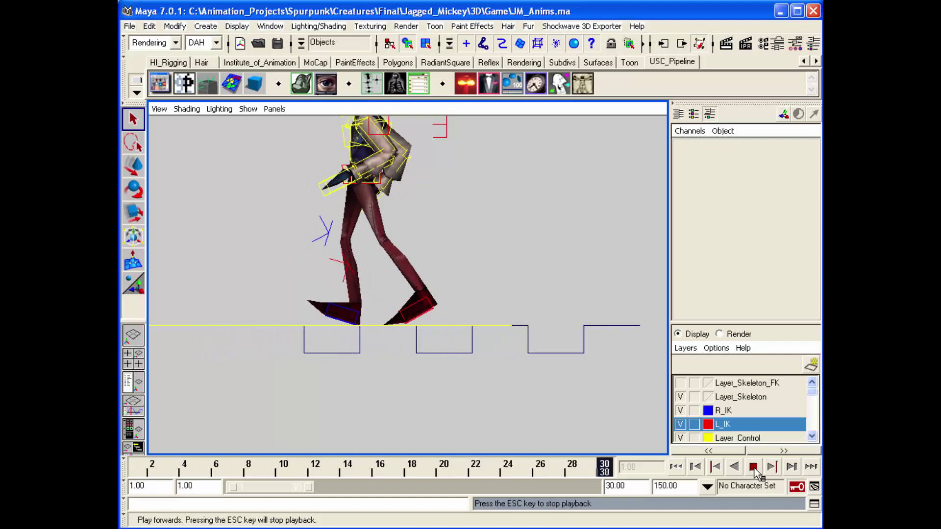
left_click(753, 467)
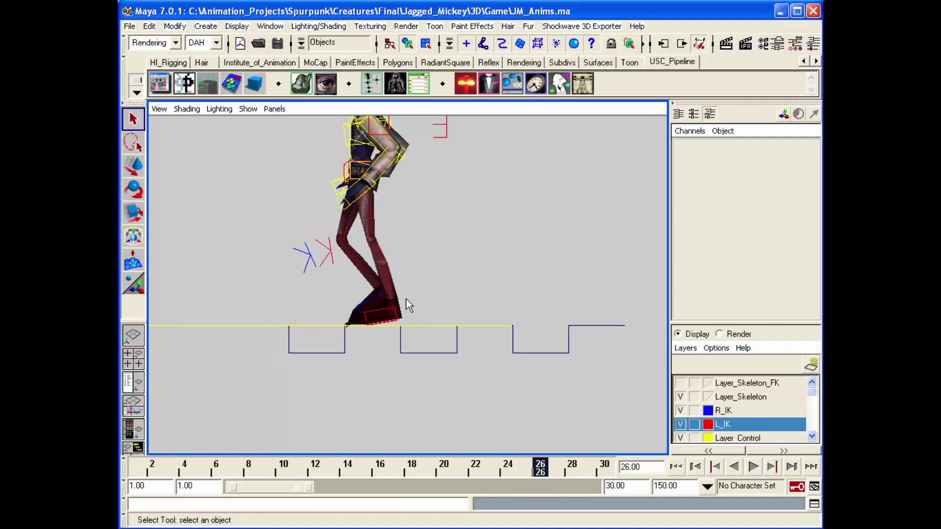
Review the grid size and subdivision options, close them, and show the grid in the side view.
left_click(238, 25)
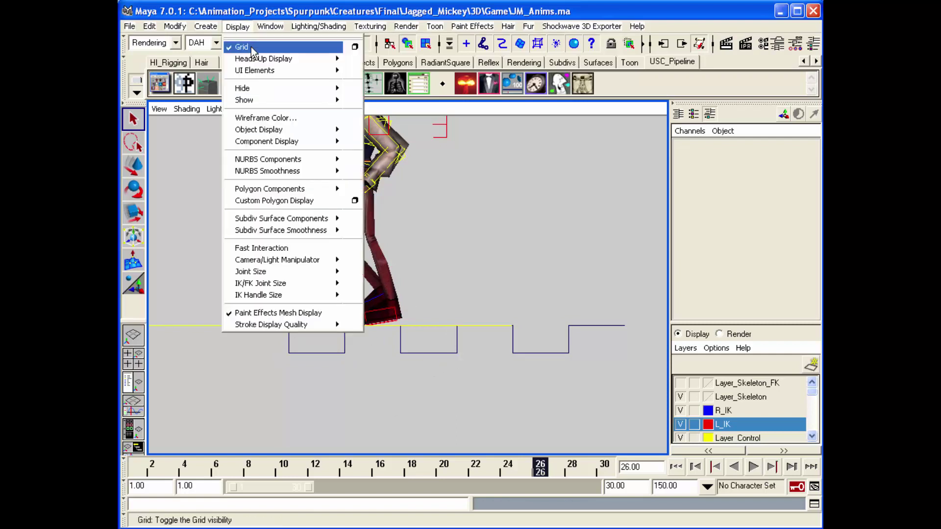
left_click(354, 47)
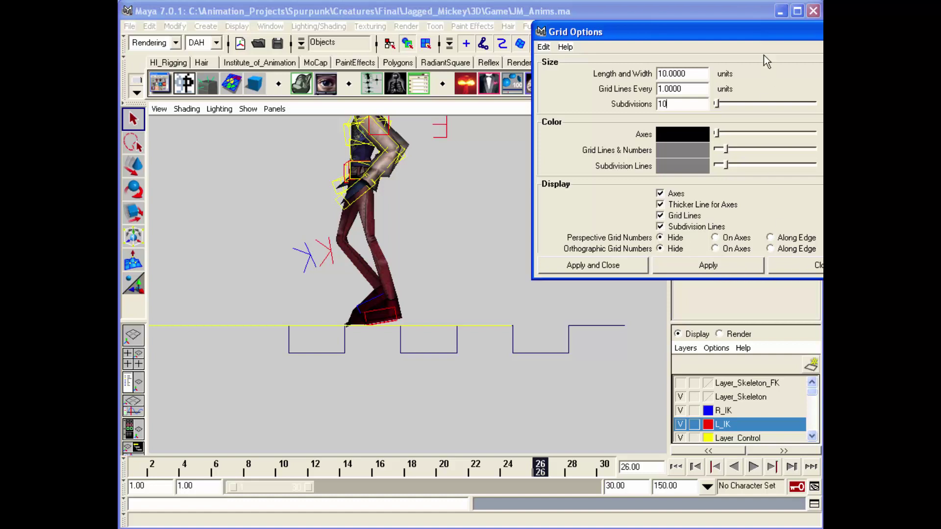
left_click_drag(721, 29, 574, 45)
left_click(682, 284)
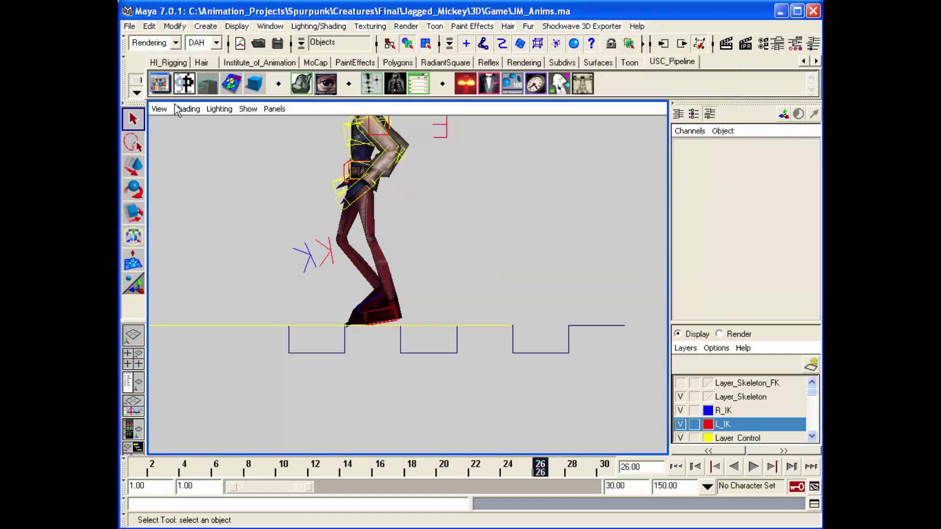
left_click(247, 110)
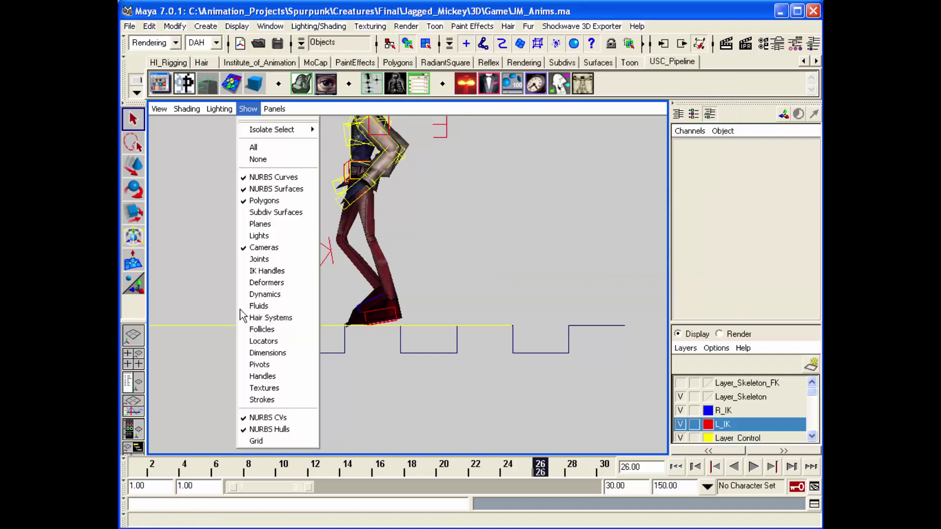
left_click(262, 441)
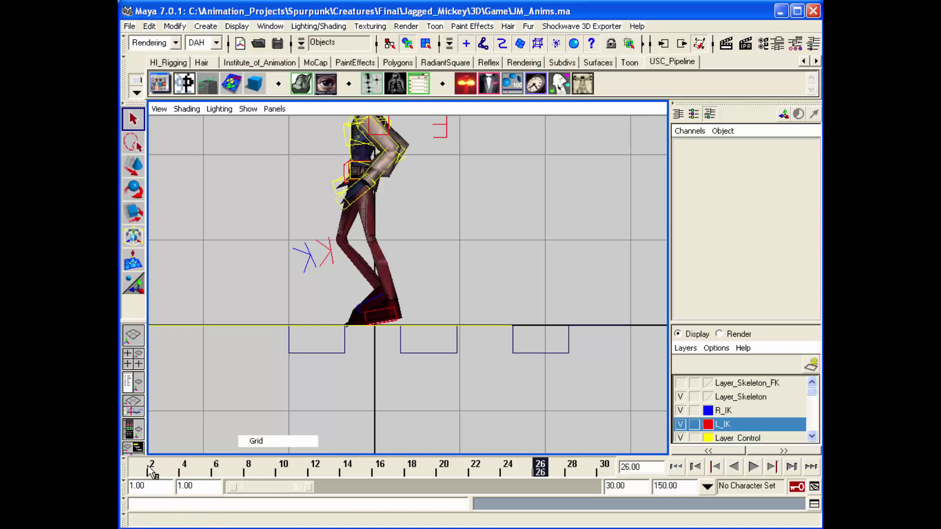
Compare the left ankle IK control's motion with the grid and walk guide across the timeline, ending at frame 16 with Walk_Guide selected.
key("alt+v")
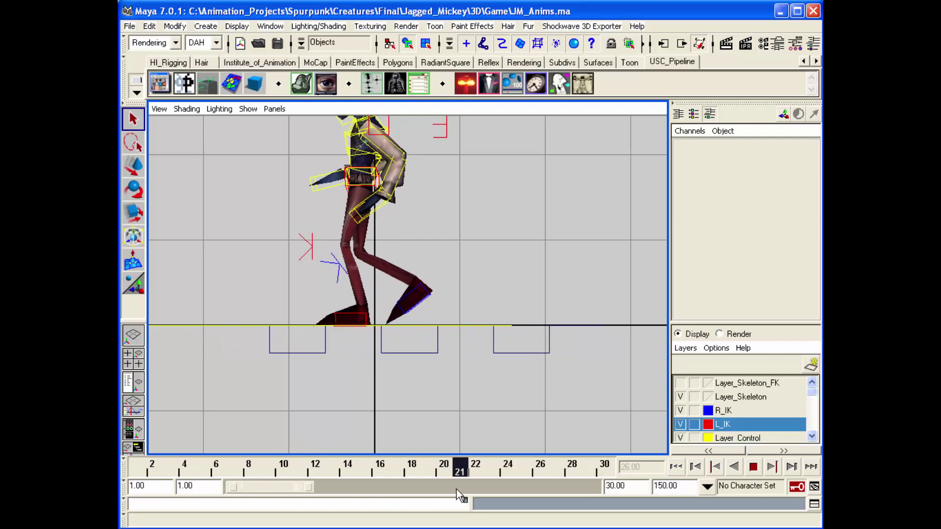
key("alt+v")
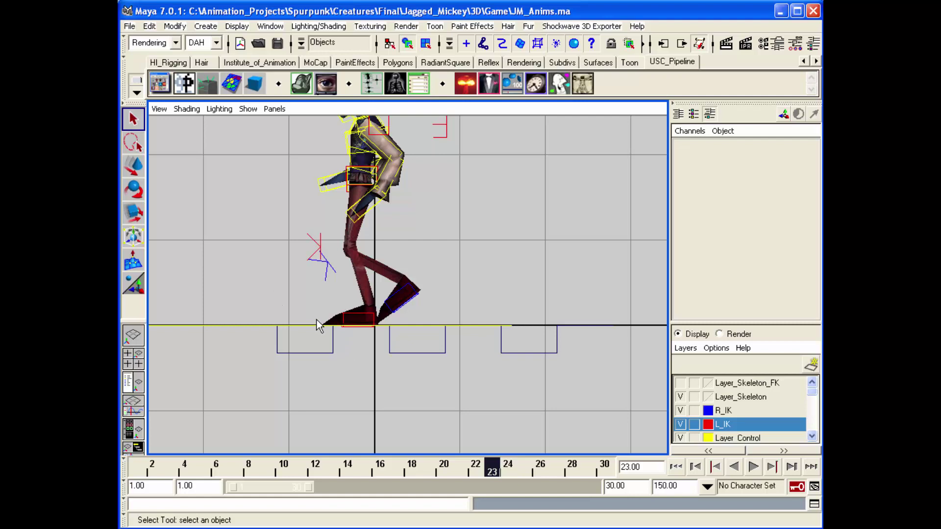
left_click(361, 318)
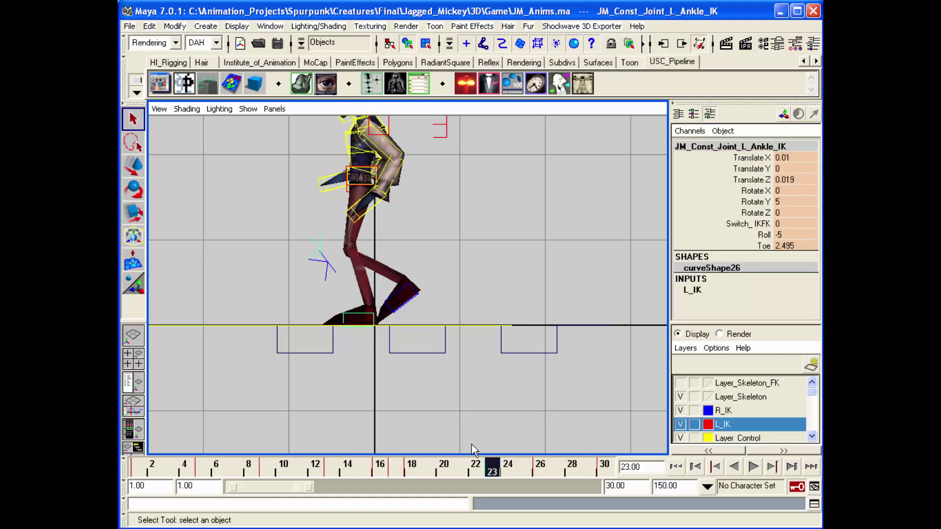
key("alt+v")
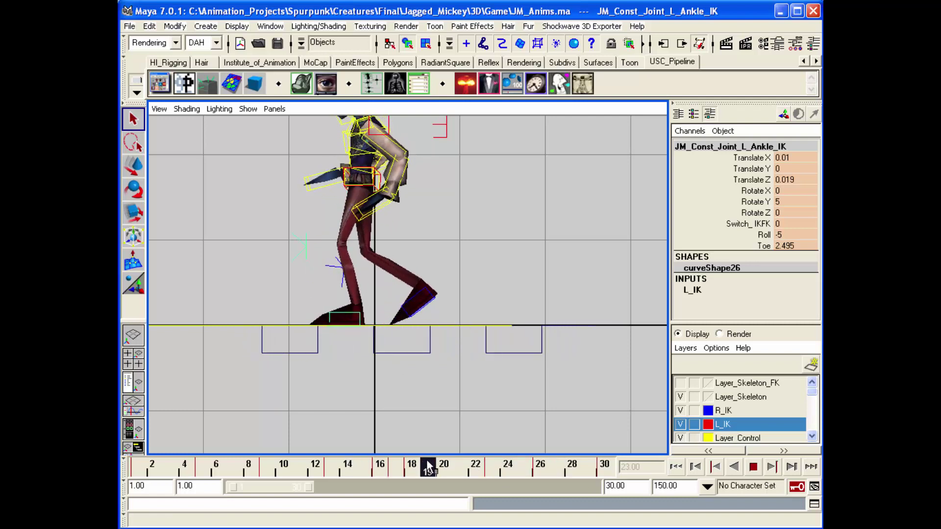
mouse_move(411, 470)
left_mouse_down()
mouse_move(378, 469)
mouse_move(604, 470)
mouse_move(599, 477)
mouse_move(558, 475)
mouse_move(646, 463)
left_mouse_up()
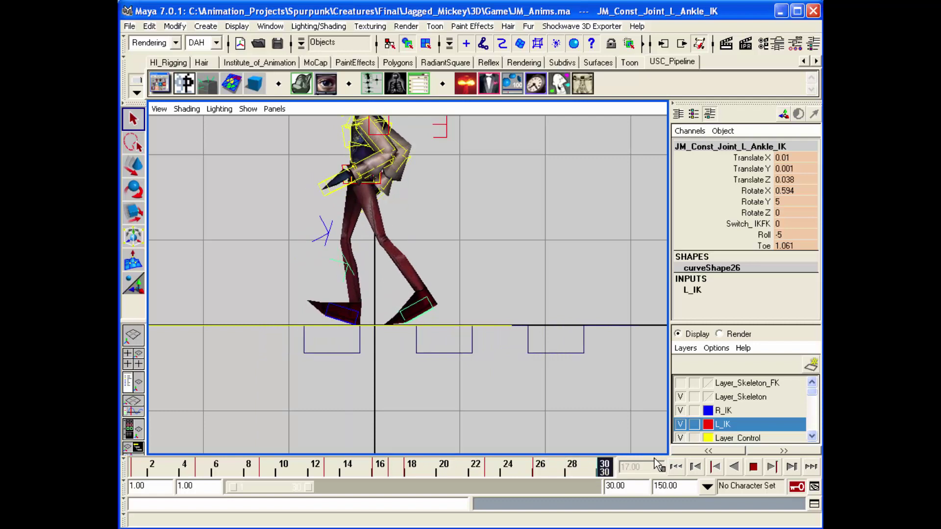
left_click(553, 473)
mouse_move(545, 474)
left_mouse_down()
mouse_move(427, 475)
mouse_move(329, 496)
mouse_move(308, 490)
mouse_move(436, 477)
mouse_move(633, 480)
mouse_move(380, 475)
left_mouse_up()
left_click_drag(365, 359, 387, 359)
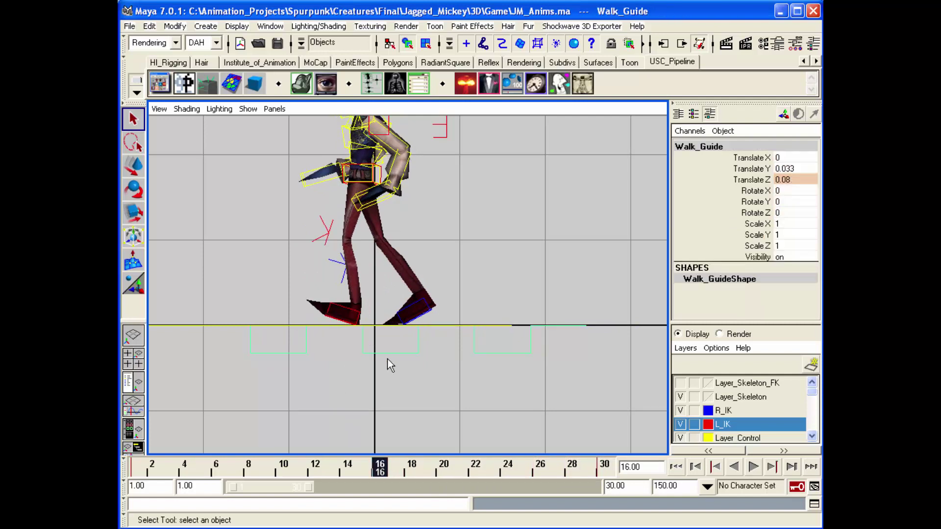
Activate the EP Curve Tool with the curve degree set to 1 Linear and uniform knot spacing.
left_click(205, 26)
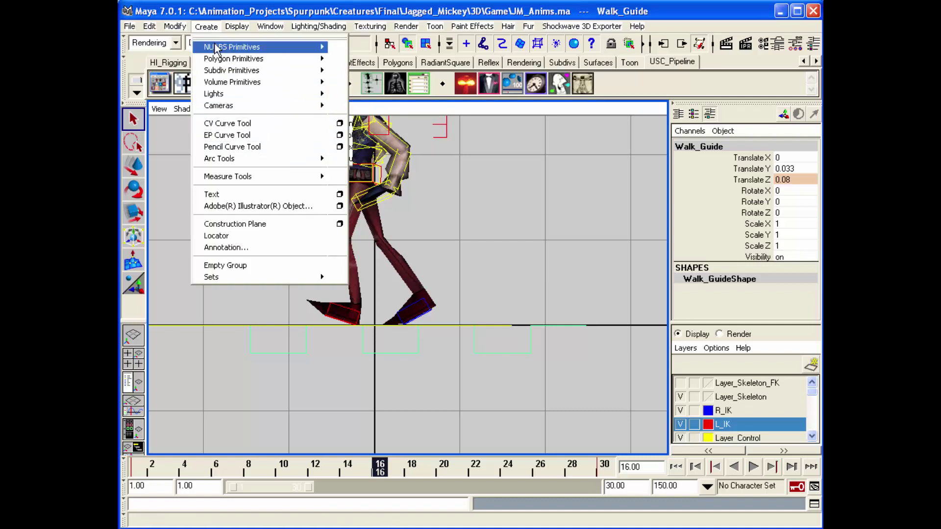
left_click(339, 135)
left_click_drag(729, 31, 445, 22)
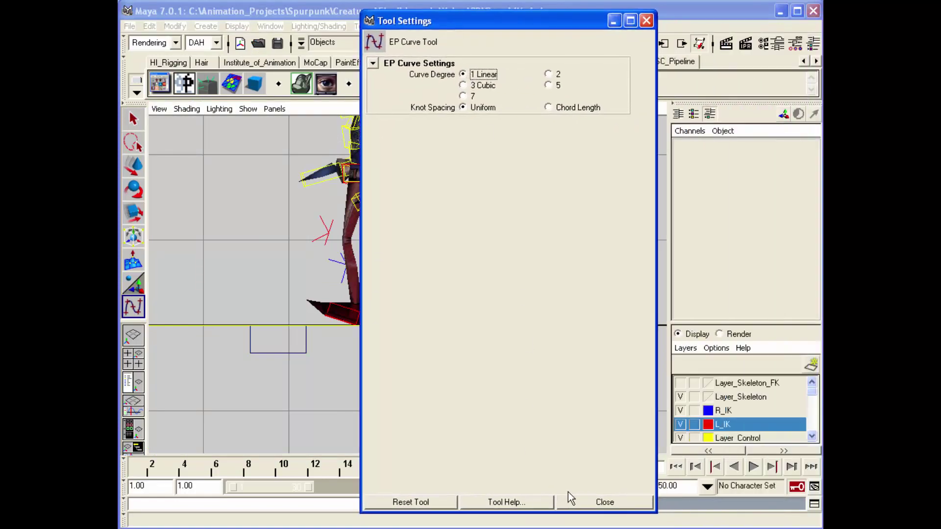
left_click(580, 505)
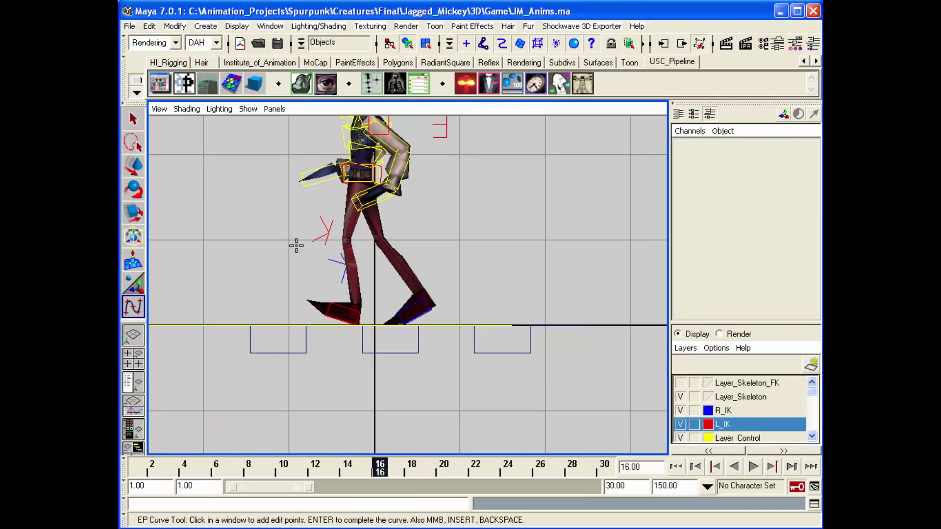
Draw a nine-point square-wave curve snapped to the grid across the character's legs, each segment one grid square long, and complete it.
left_click(289, 156)
left_click(293, 234)
left_click(373, 235)
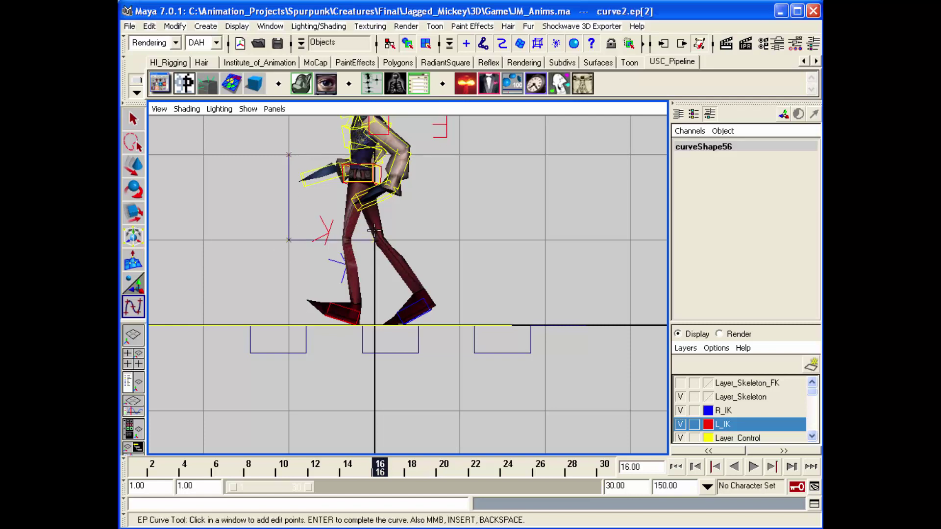
left_click(378, 159)
left_click(458, 153)
left_click(473, 239)
left_click(539, 240)
left_click(547, 155)
left_click(632, 155)
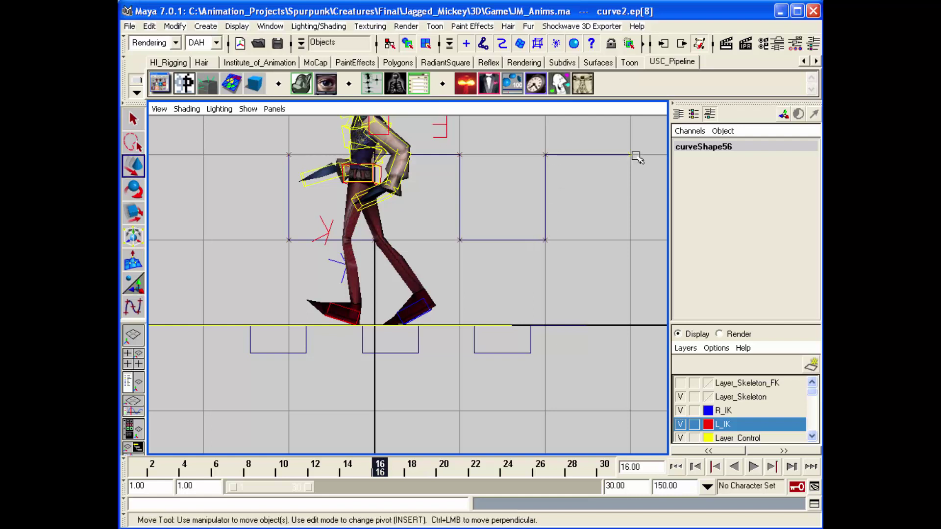
key("w")
Scale the new stepped curve to about 0.29 in Y and about 0.68 in Z.
key("e")
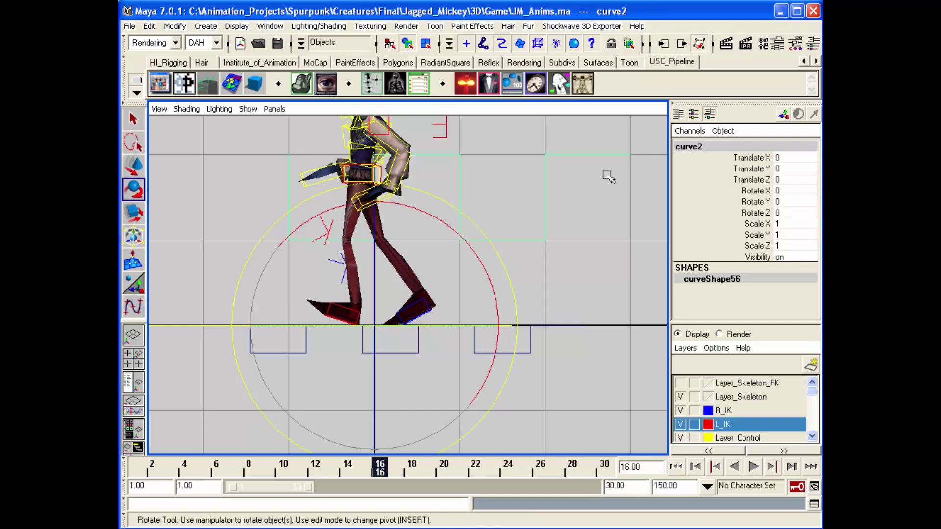
key("r")
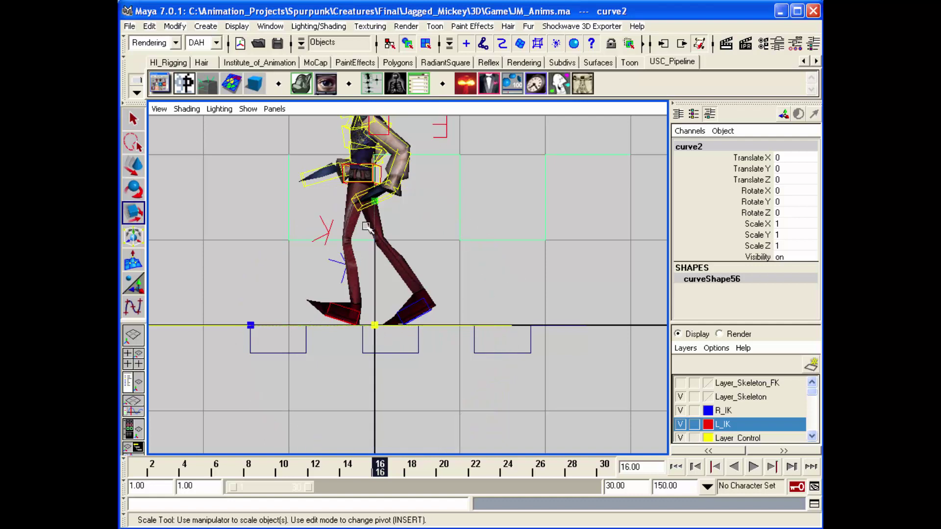
left_click_drag(377, 203, 376, 289)
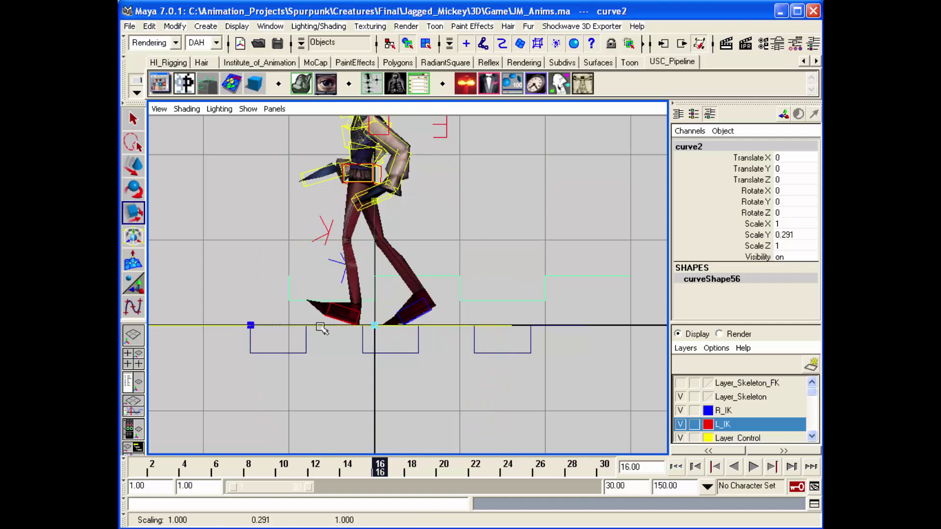
left_click_drag(250, 326, 293, 328)
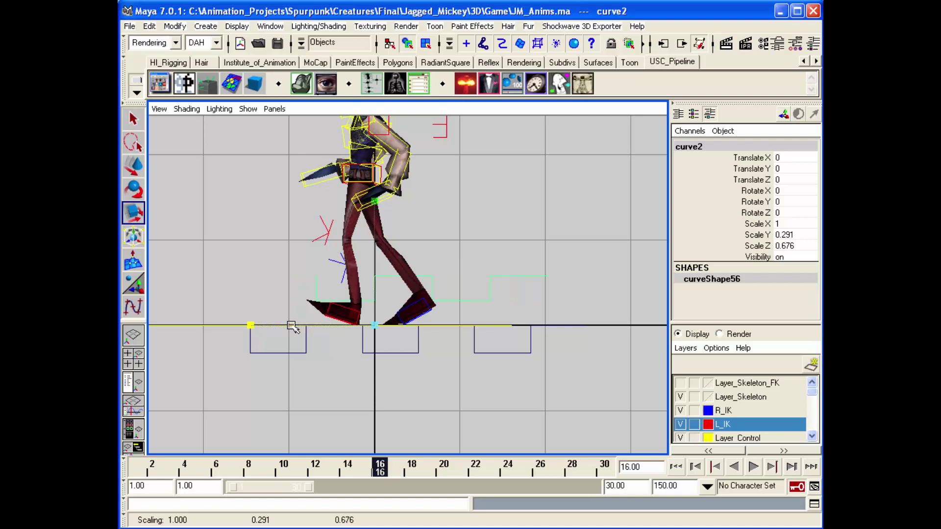
Move the stepped curve below the existing walk guide, to about -0.10 in Y and 0.05 in Z, and deselect it.
key("e")
key("w")
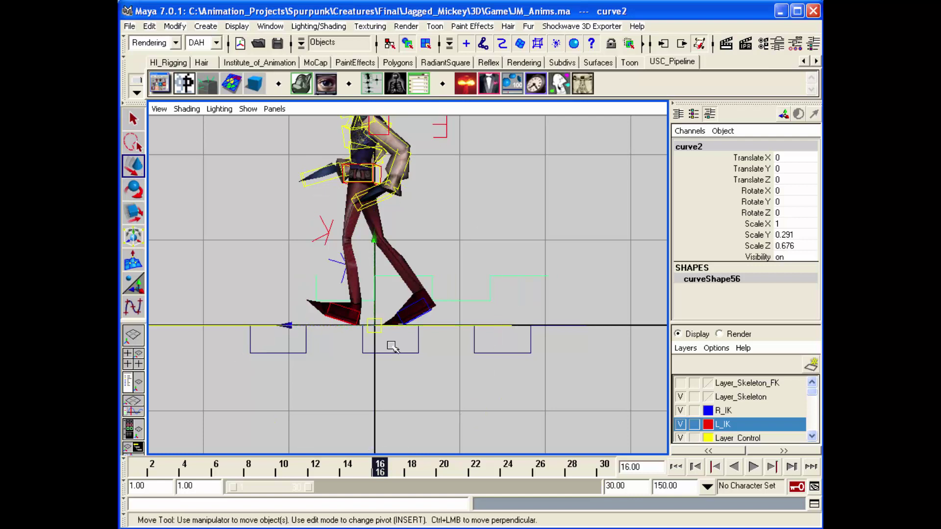
left_click_drag(375, 325, 340, 415)
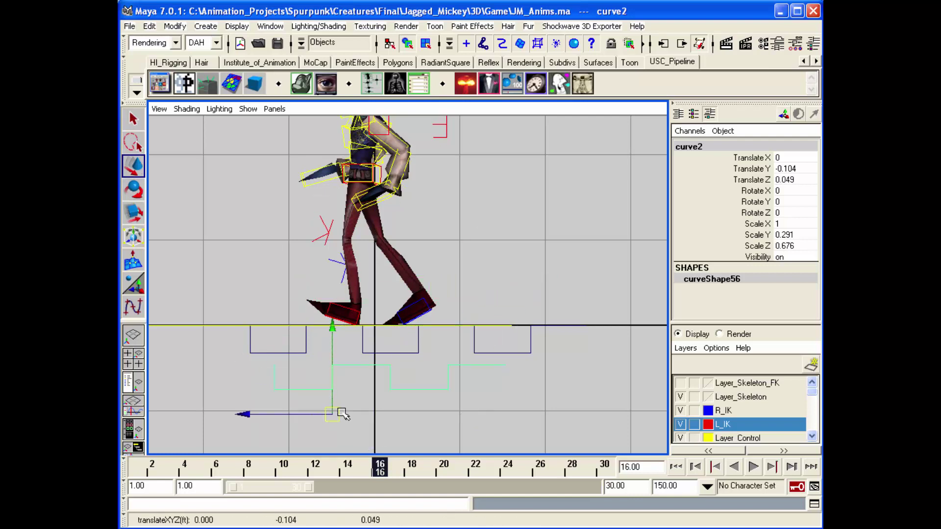
left_click(291, 310)
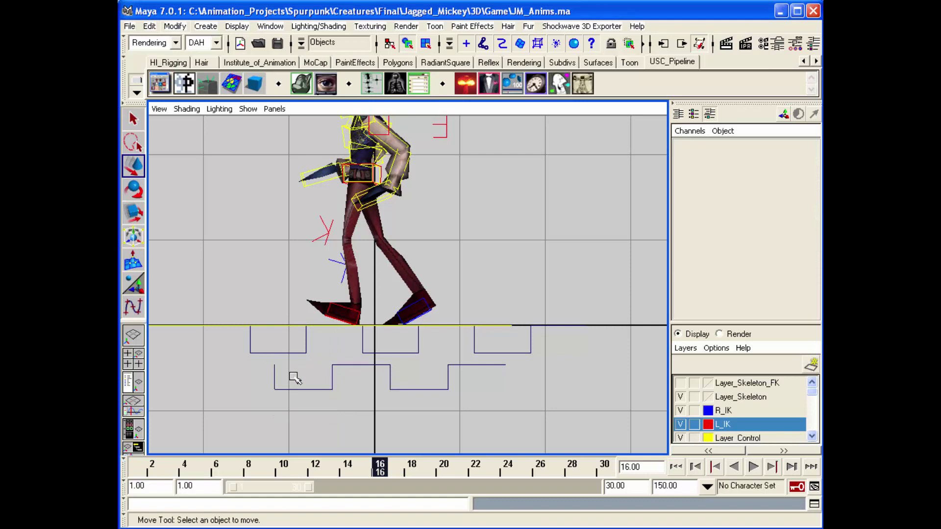
Move the new stepped curve up over the existing walk guide to compare them, and delete the new curve.
left_click(339, 380)
left_click_drag(336, 415, 311, 378)
left_click(343, 386)
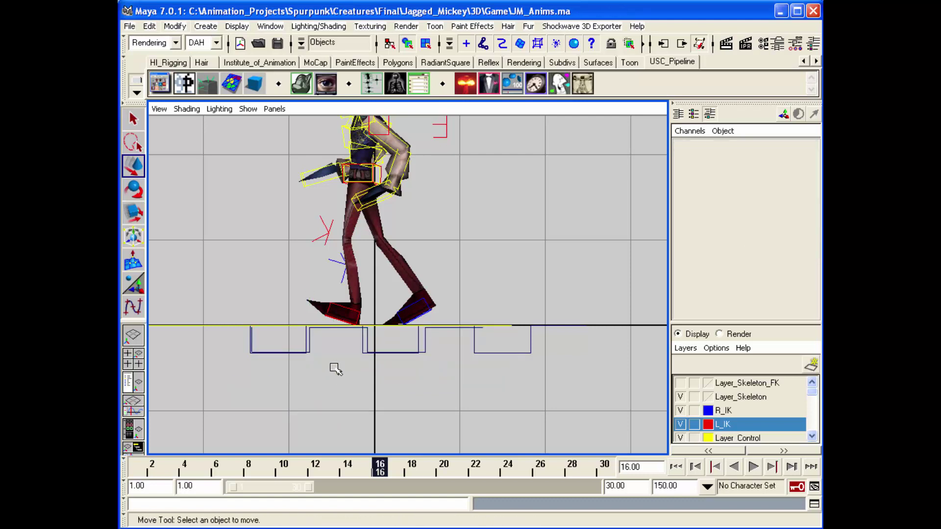
left_click(309, 345)
left_click(314, 349)
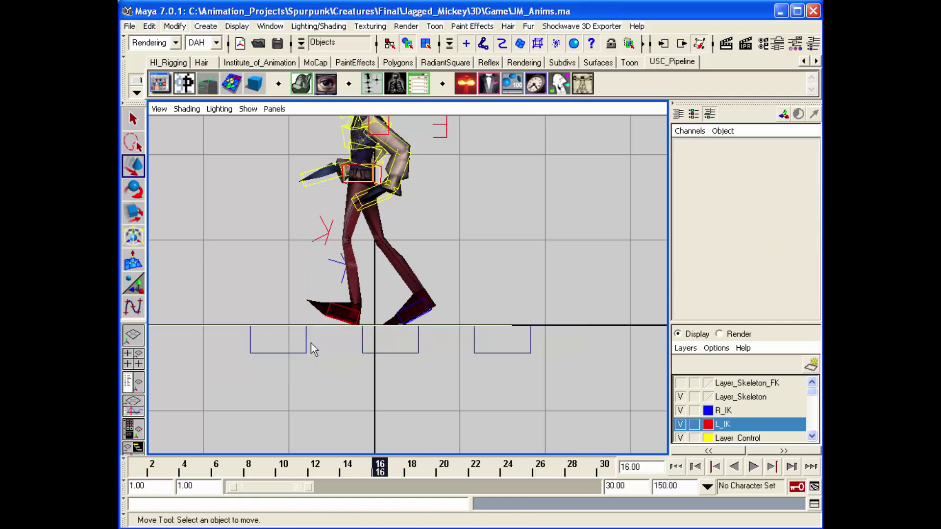
Compare the walk guide's position under the feet at frame 1 and frame 30, and return to frame 1.
left_click(300, 344)
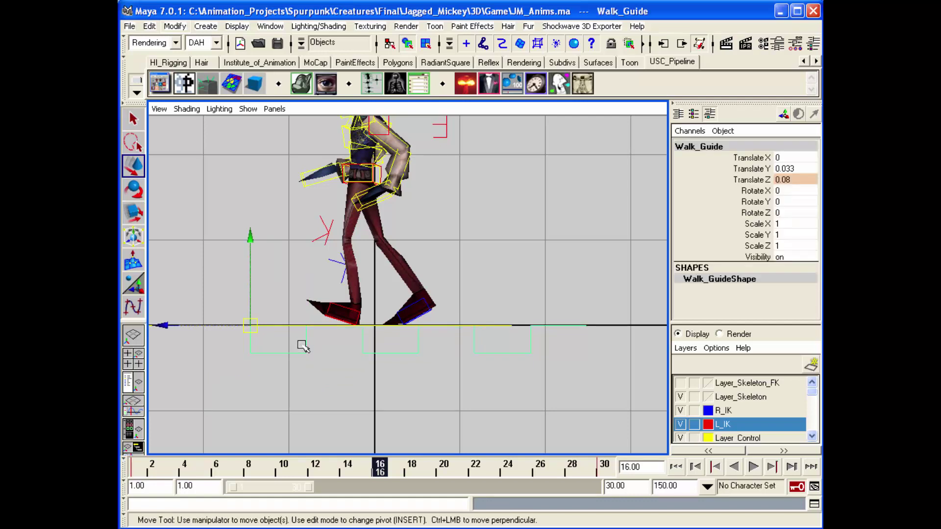
left_click_drag(201, 477, 129, 481)
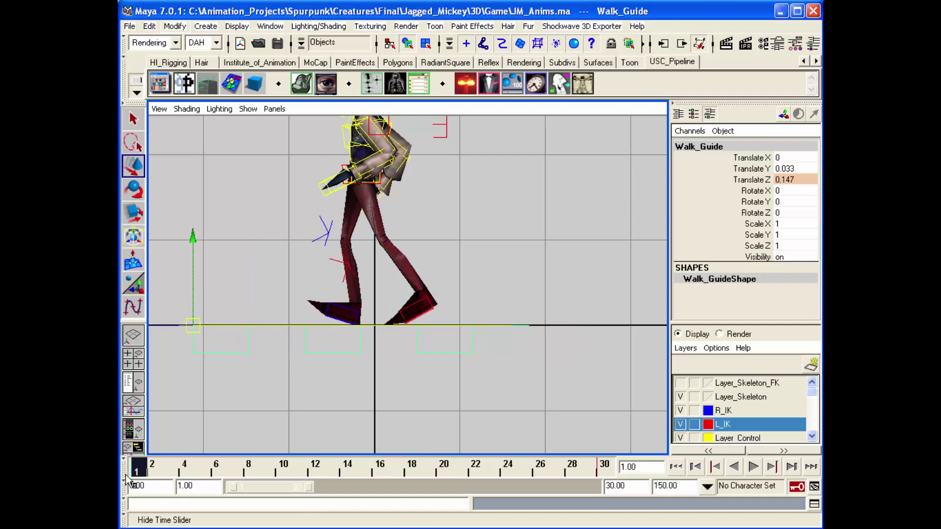
left_click(278, 407)
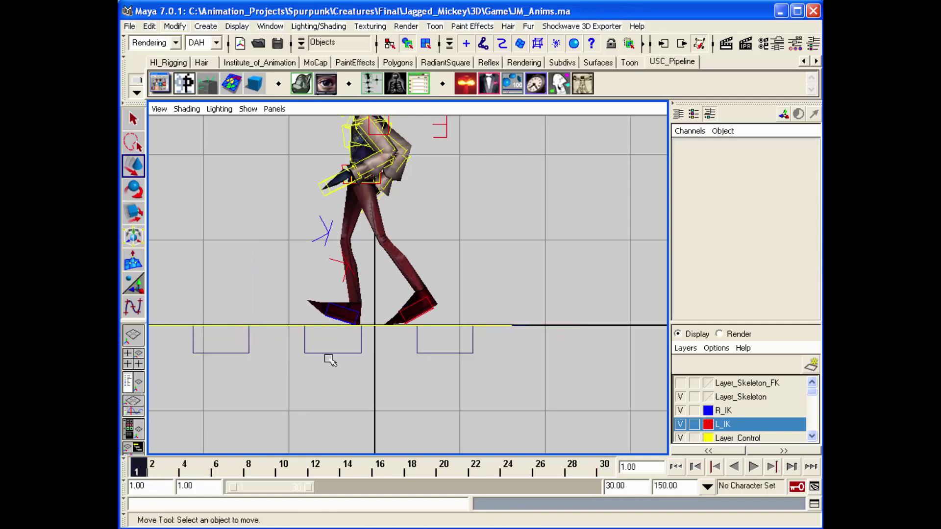
left_click(608, 473)
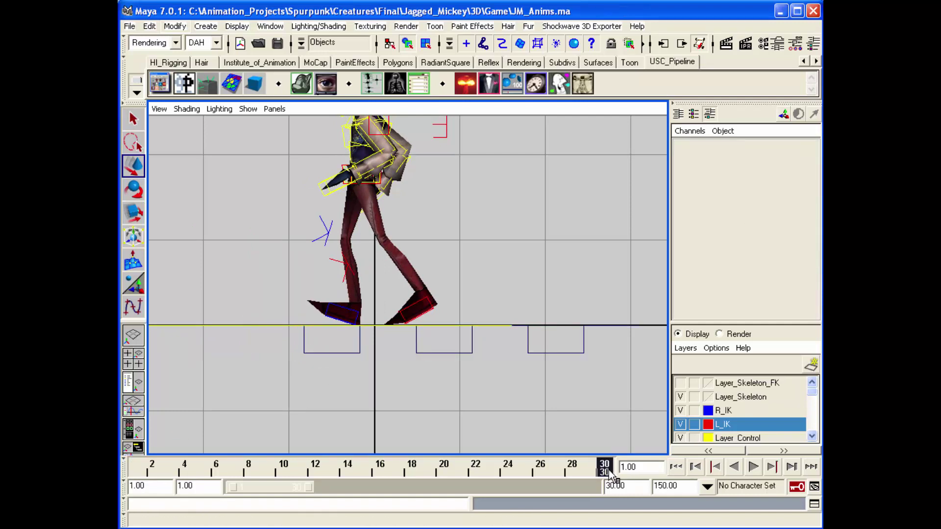
left_click(145, 474)
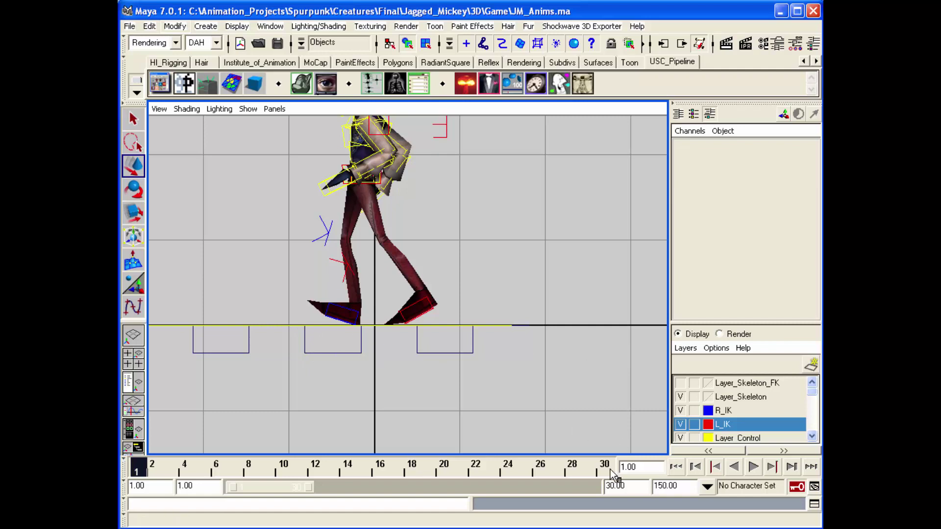
left_click(611, 470)
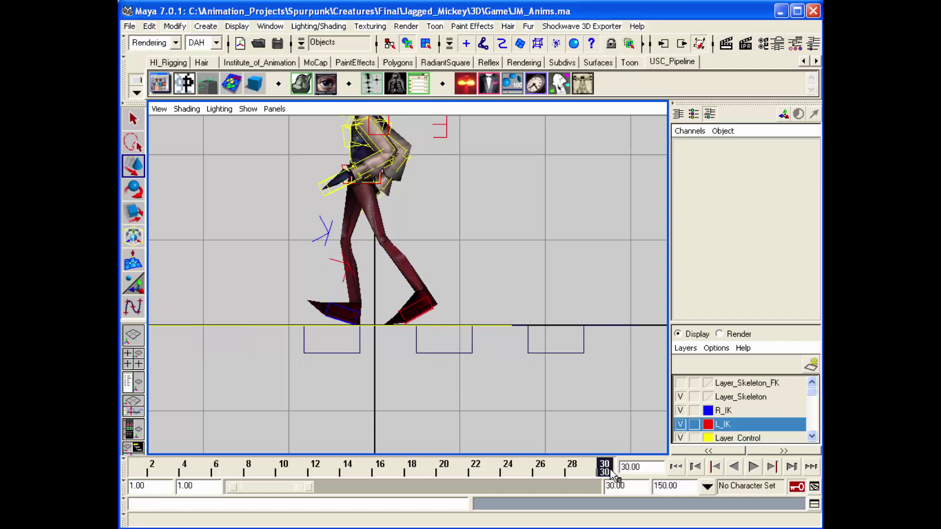
left_click(676, 466)
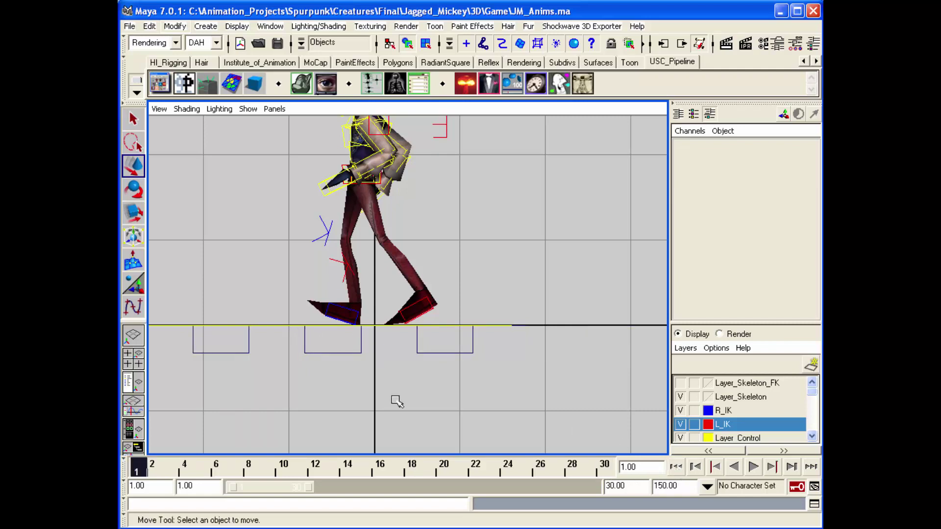
Examine the walk guide's Translate Z animation curve in the Graph Editor, framed to its full extent, and deselect the guide.
left_click_drag(323, 359, 289, 350)
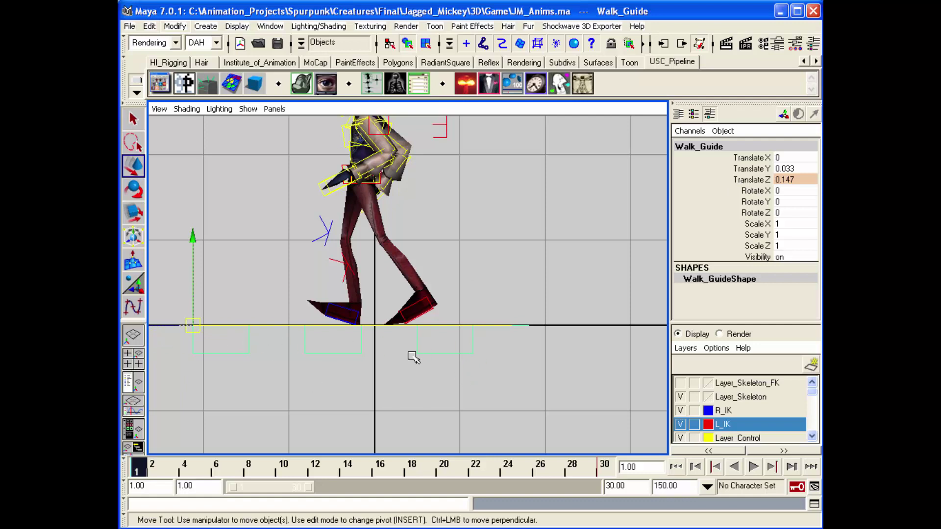
key("shift+g")
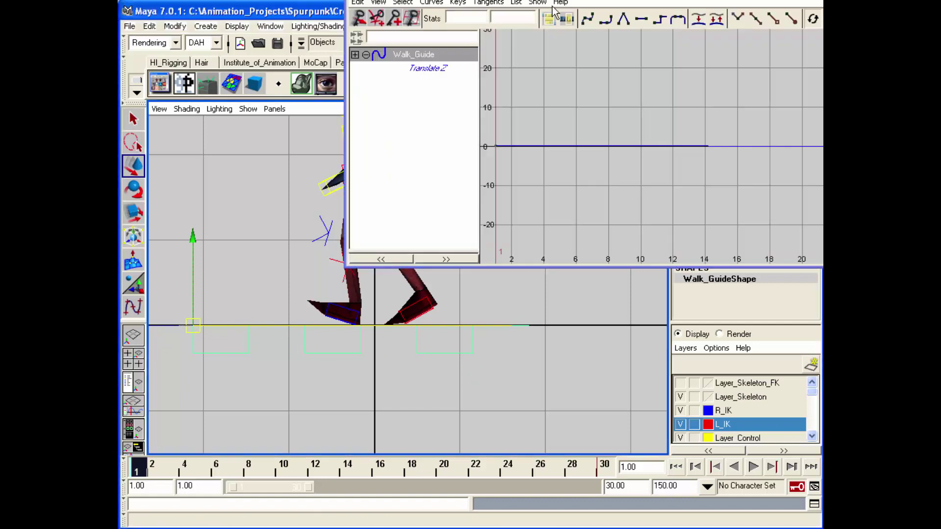
left_click_drag(537, 9, 423, 115)
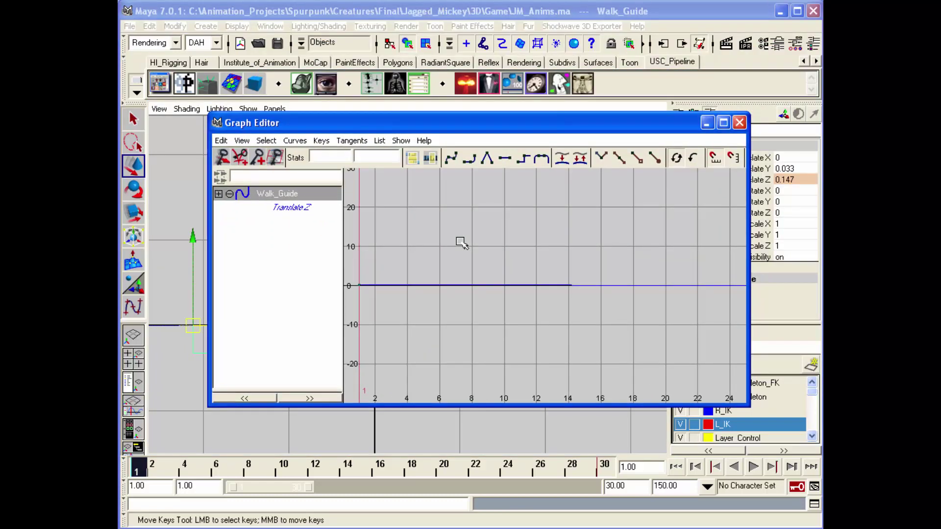
key("f")
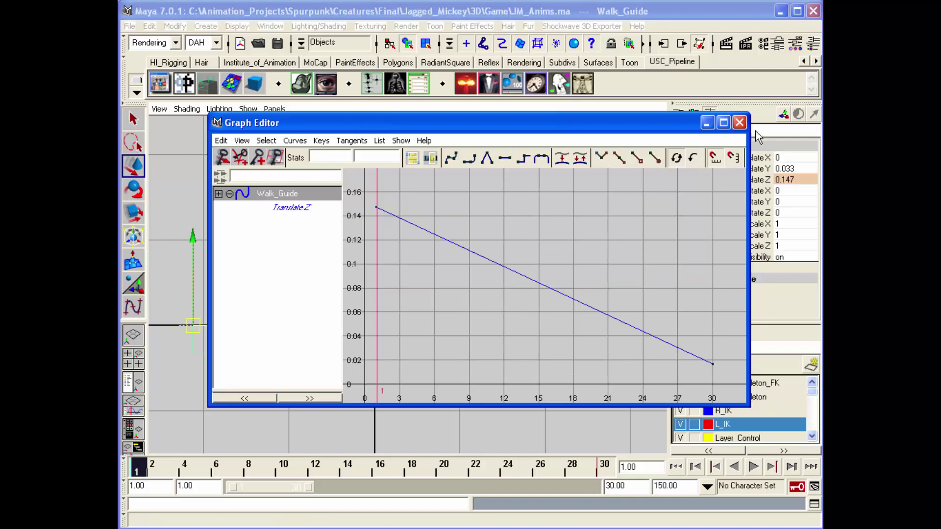
left_click(739, 122)
left_click(597, 403)
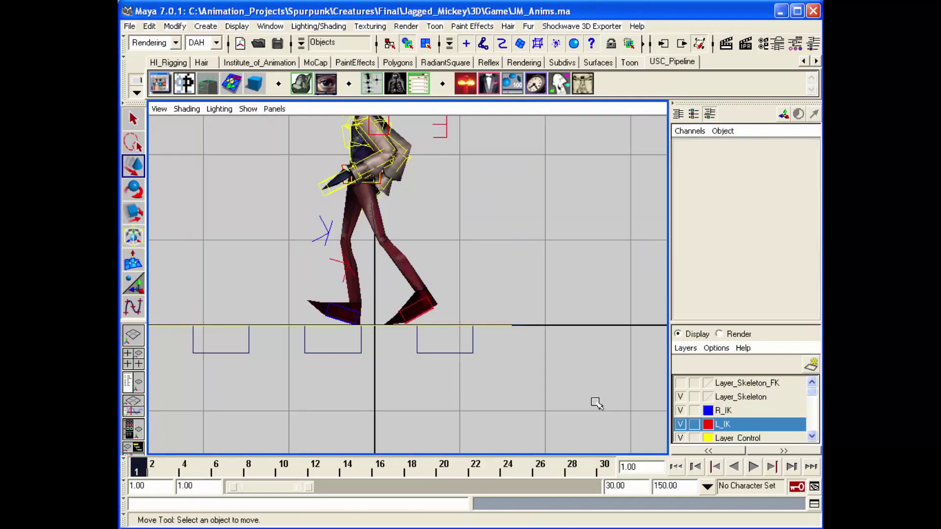
Play back and scrub the walk cycle to check the left ankle IK control's contact against the moving guide, stopping at frame 22.
left_click(753, 466)
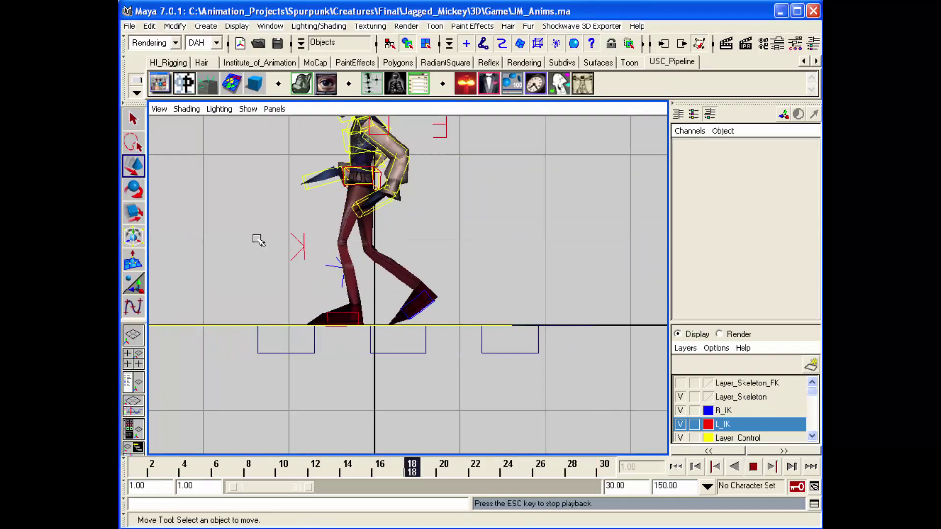
left_click(753, 466)
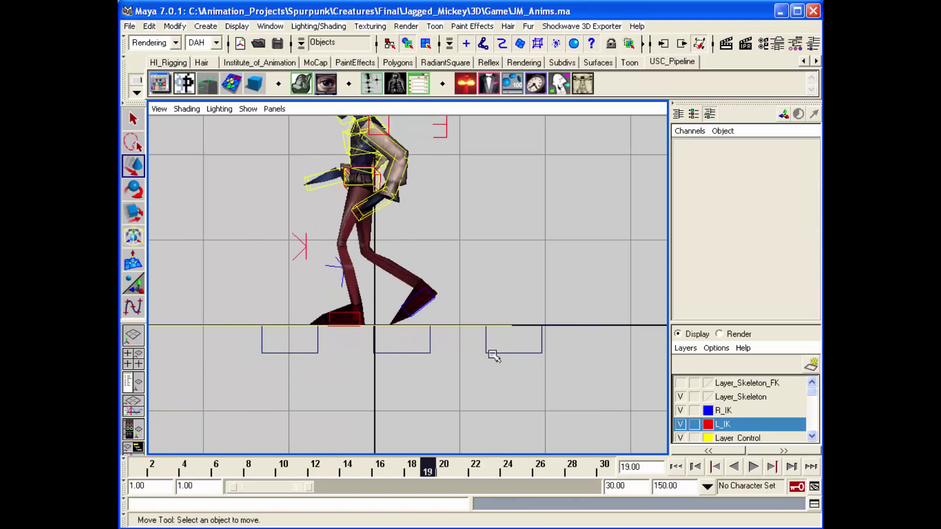
left_click(337, 317)
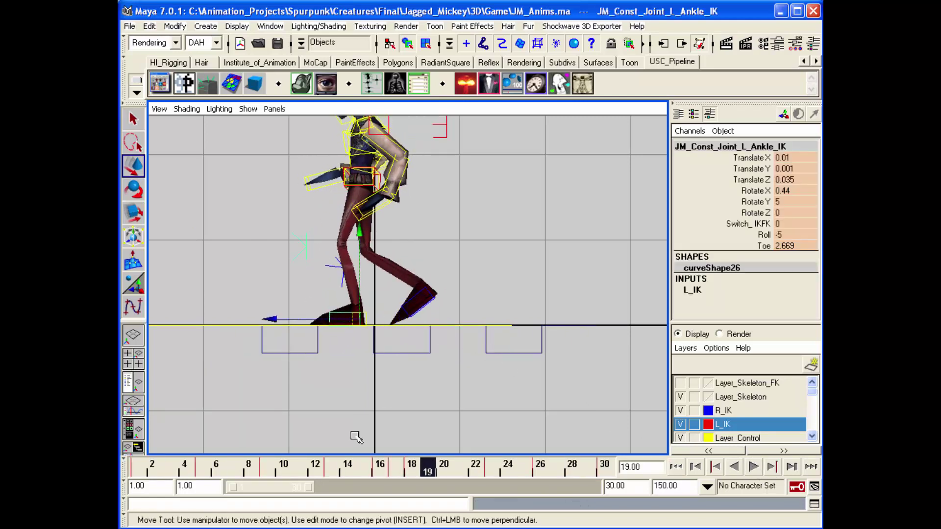
left_click_drag(426, 473, 458, 475)
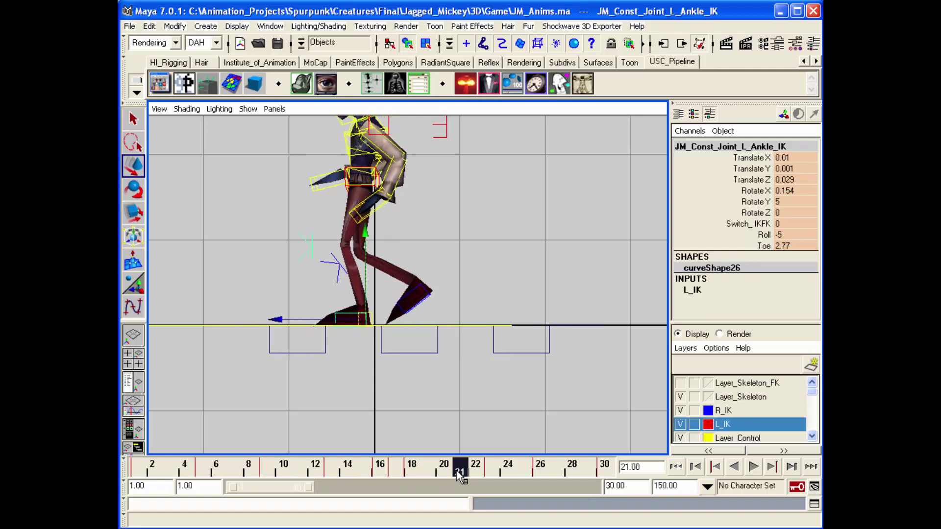
key("alt+v")
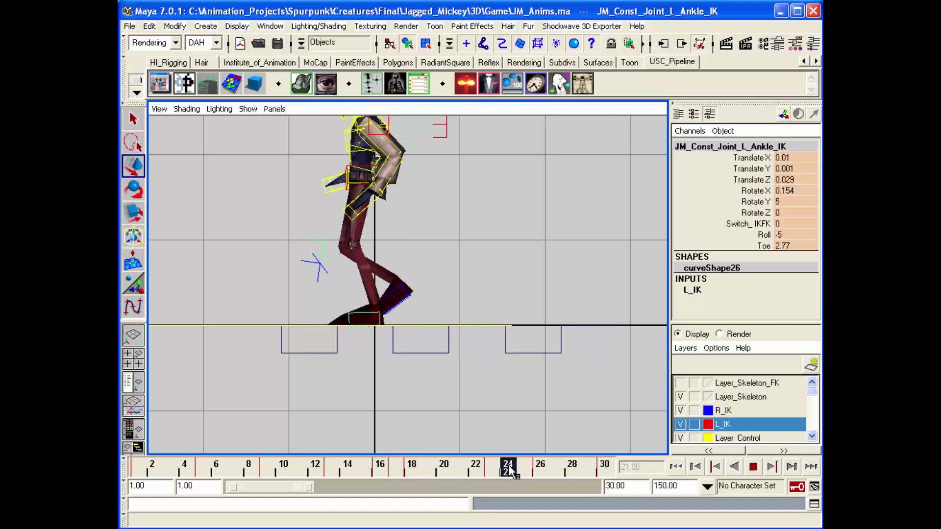
left_click(477, 469)
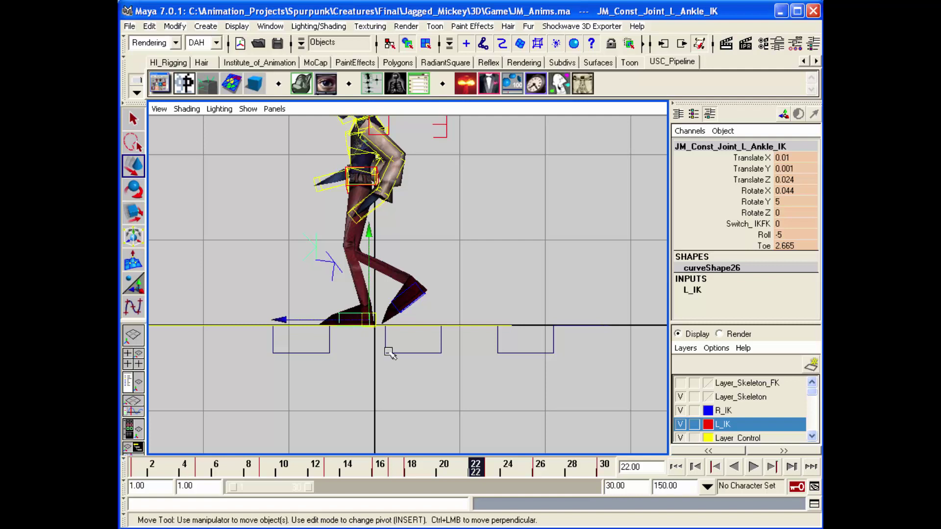
left_click(514, 263)
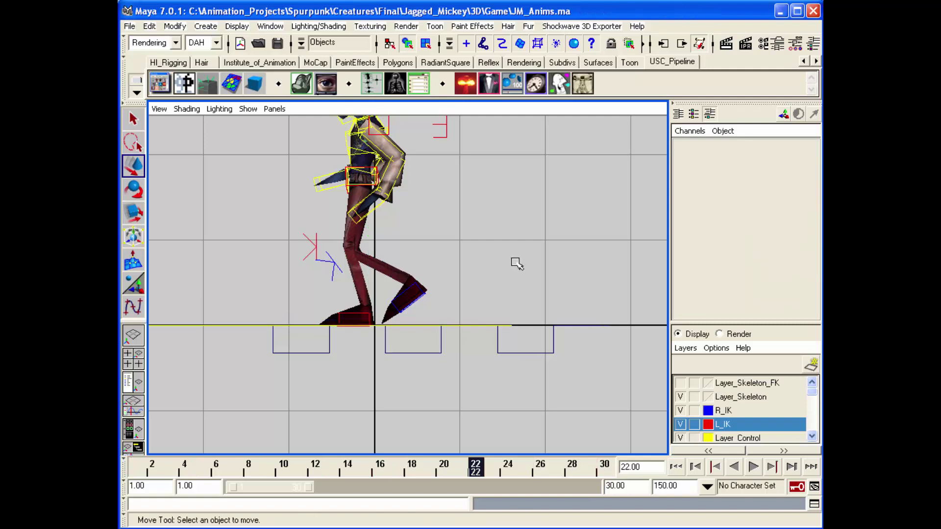
Locate and select Walk_Guide in the Outliner, close the Outliner and deselect the guide.
key("alt")
key("w")
key("o")
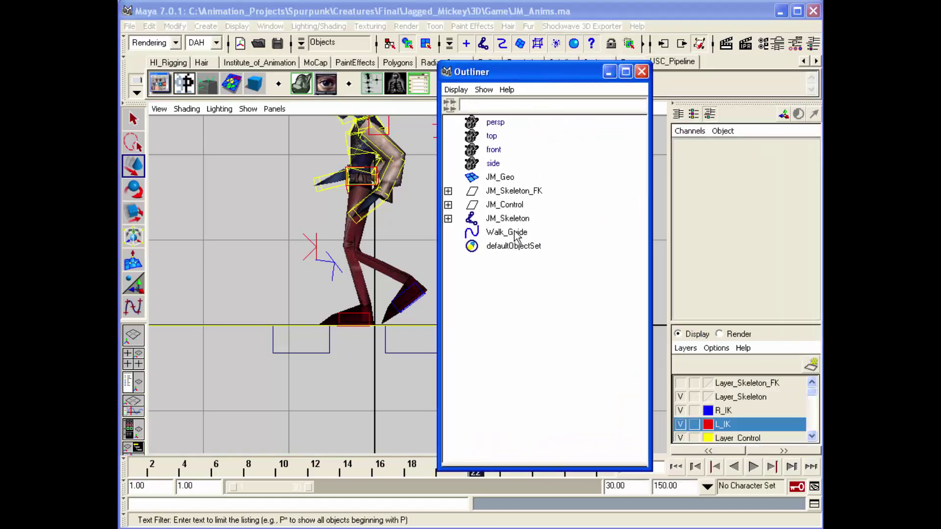
left_click(516, 234)
left_click(640, 71)
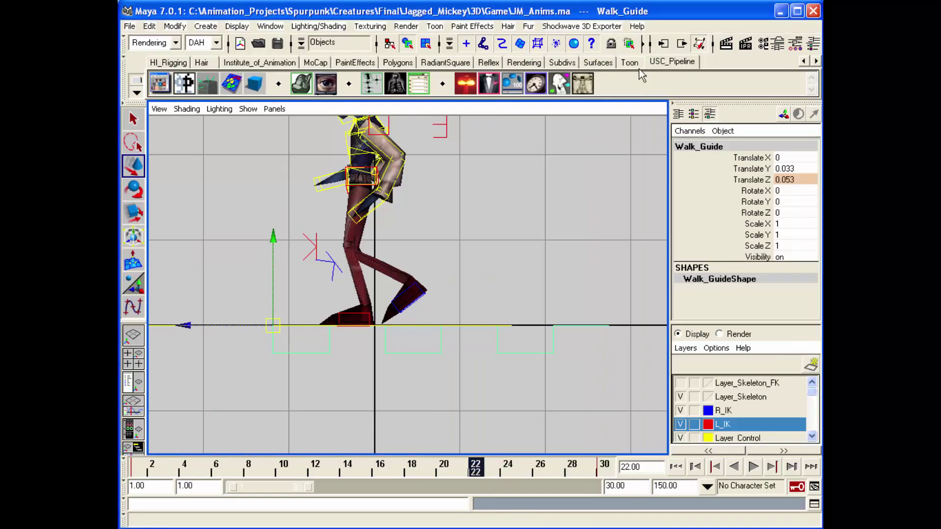
left_click(595, 176)
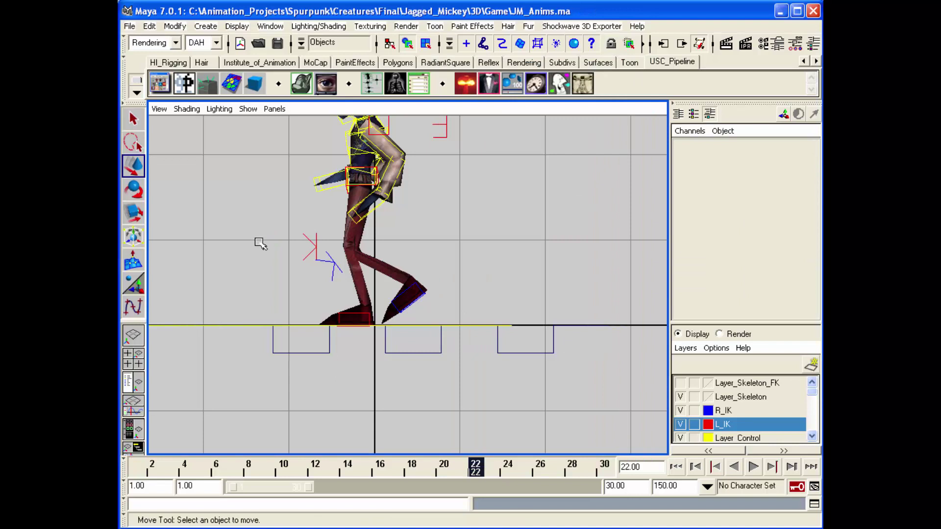
Check in the Plug-in Manager whether animImportExport.mll is set to loaded and auto load, and close the manager.
left_click(272, 26)
mouse_move(372, 94)
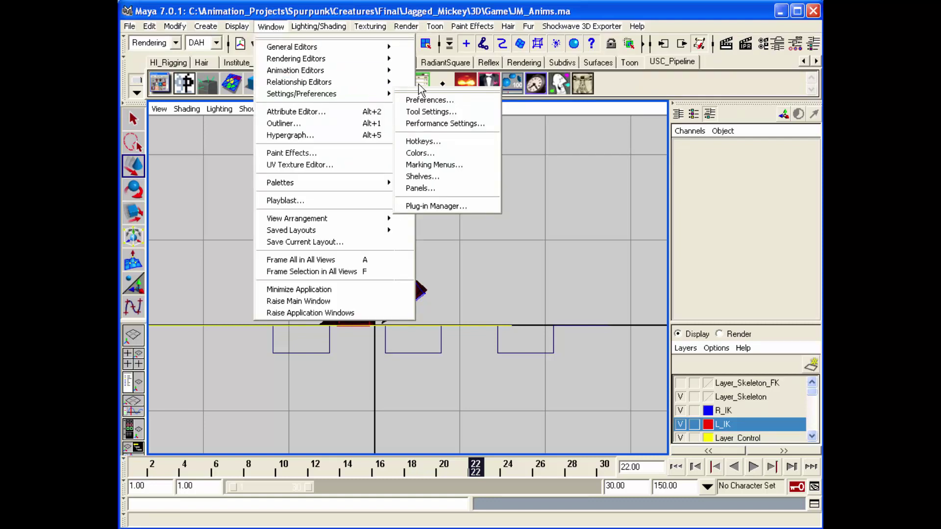
left_click(462, 206)
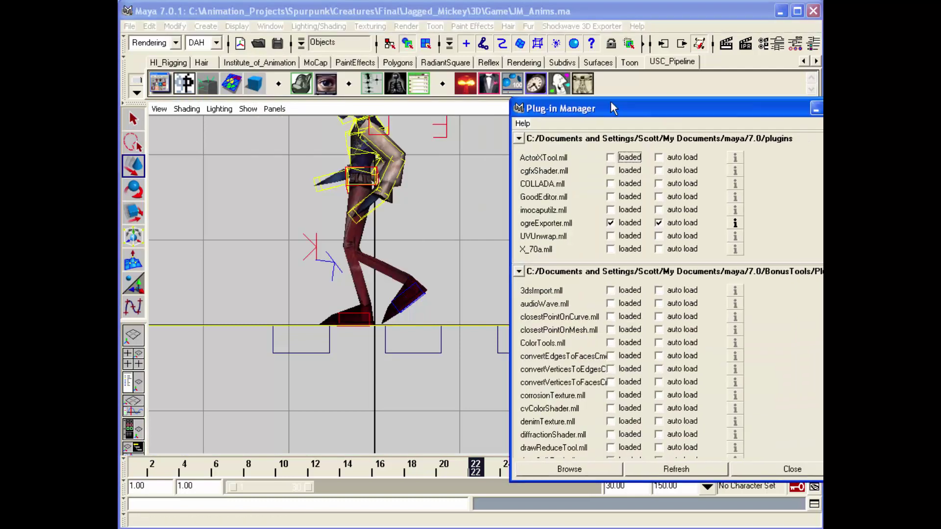
left_click_drag(667, 147, 648, 402)
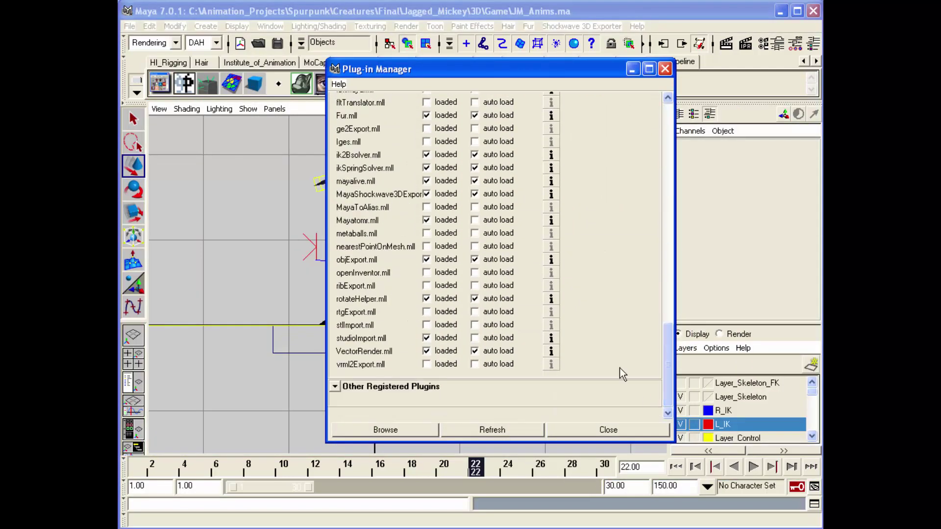
scroll(516, 254, "up", 5)
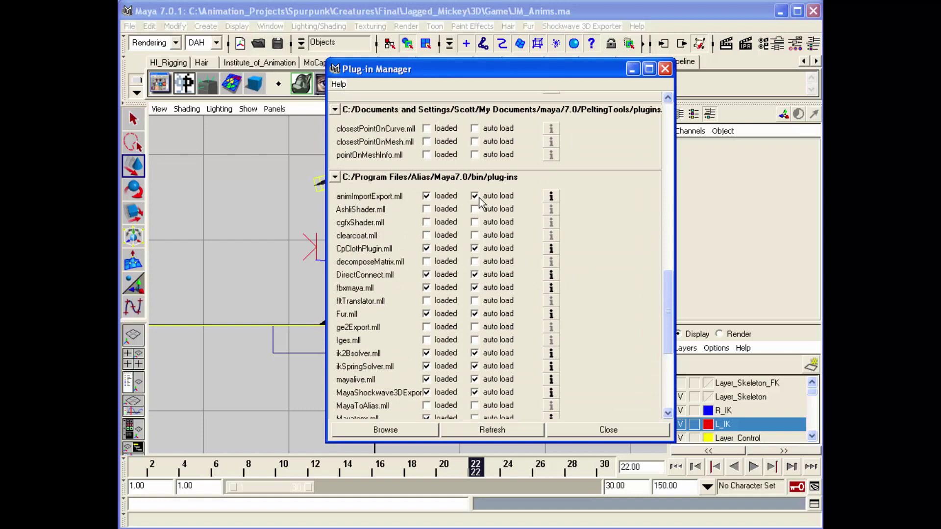
left_click(580, 434)
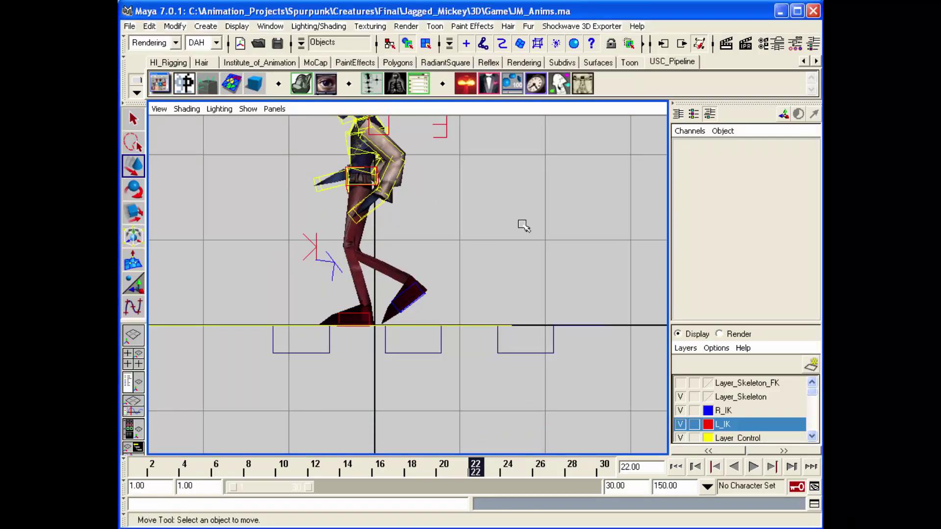
Select the JM_Control group in the Outliner and go to frame 1.
key("shift+o")
left_click_drag(533, 67, 577, 55)
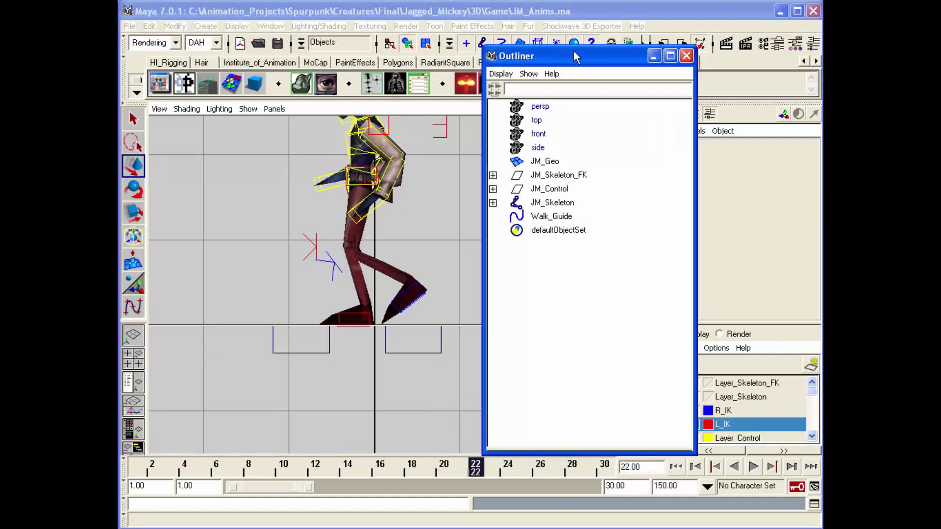
left_click(545, 190)
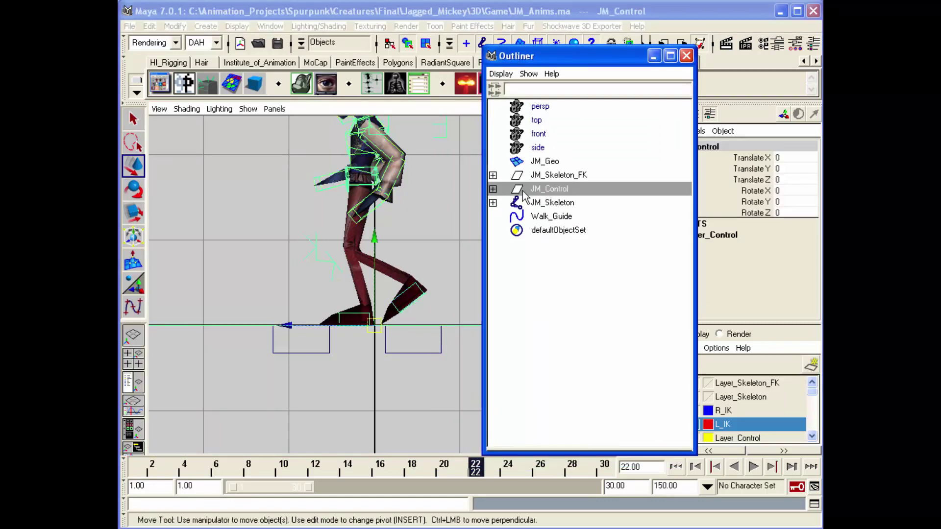
left_click(138, 469)
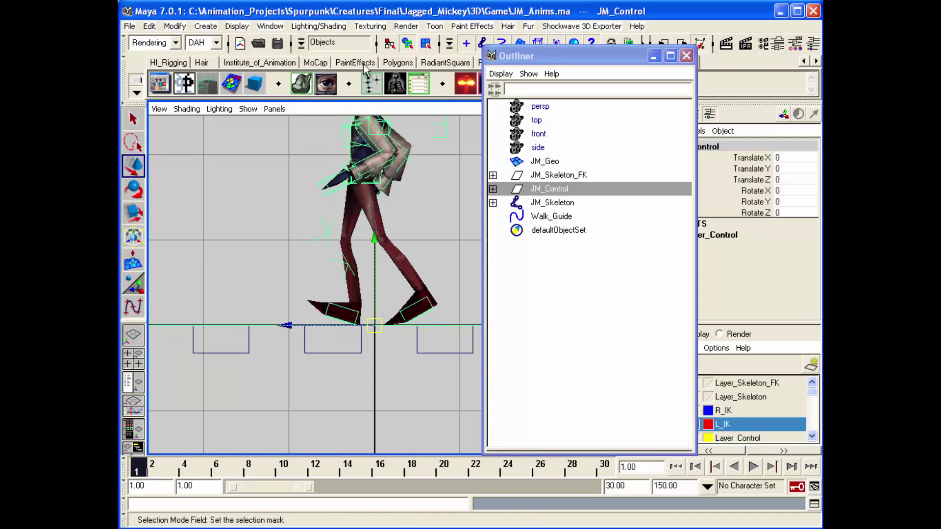
Key all keyable attributes of JM_Control and the hierarchy below it at the current time, frame 1.
left_click(175, 43)
left_click(147, 57)
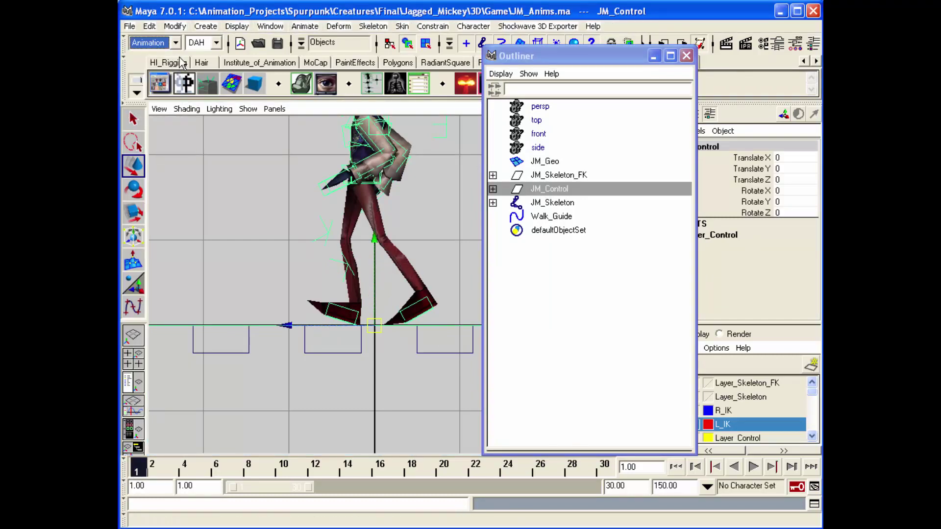
left_click(305, 27)
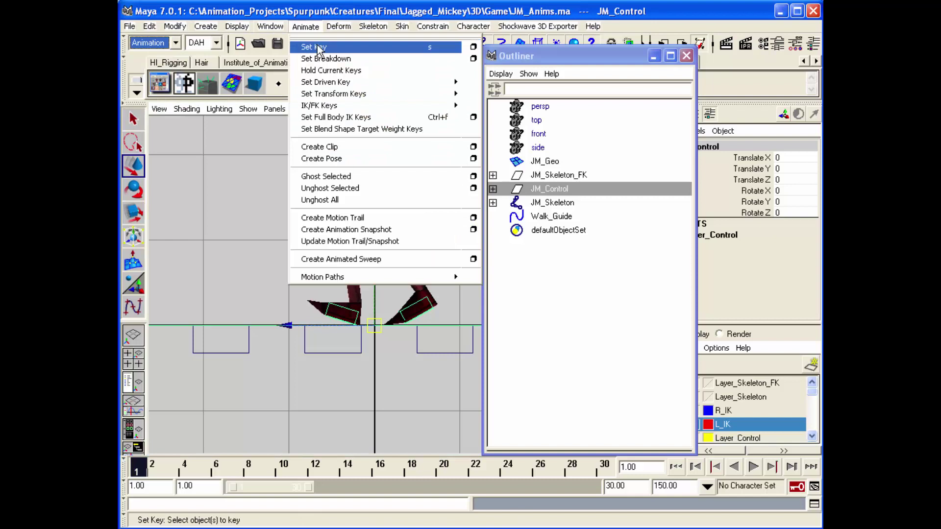
left_click(473, 49)
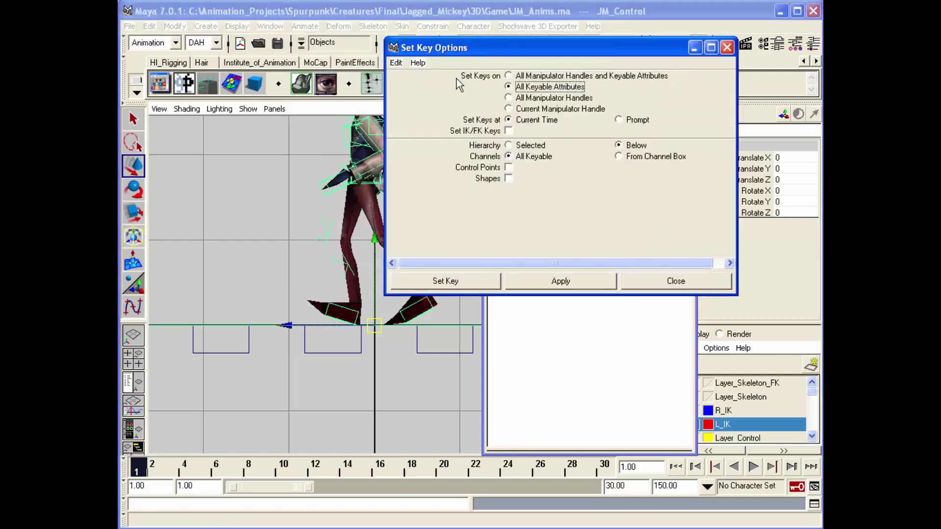
left_click_drag(511, 45, 451, 88)
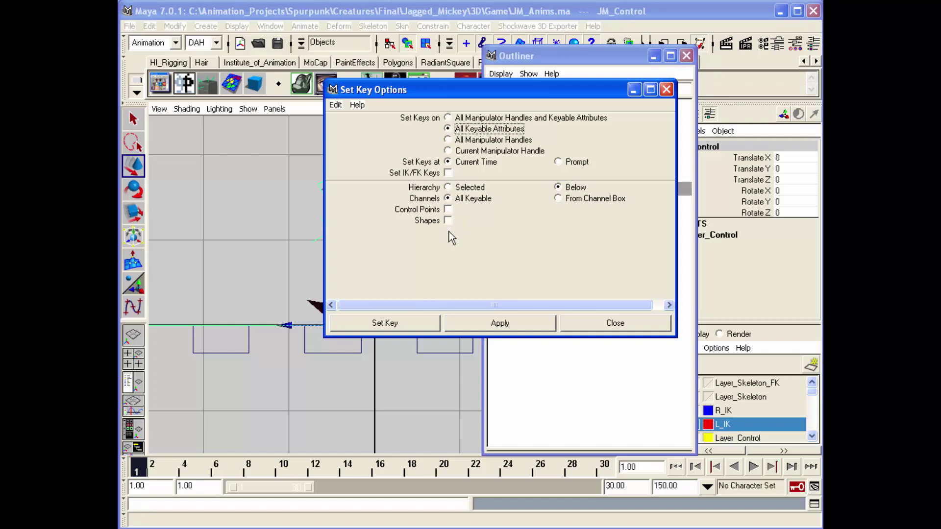
left_click(418, 328)
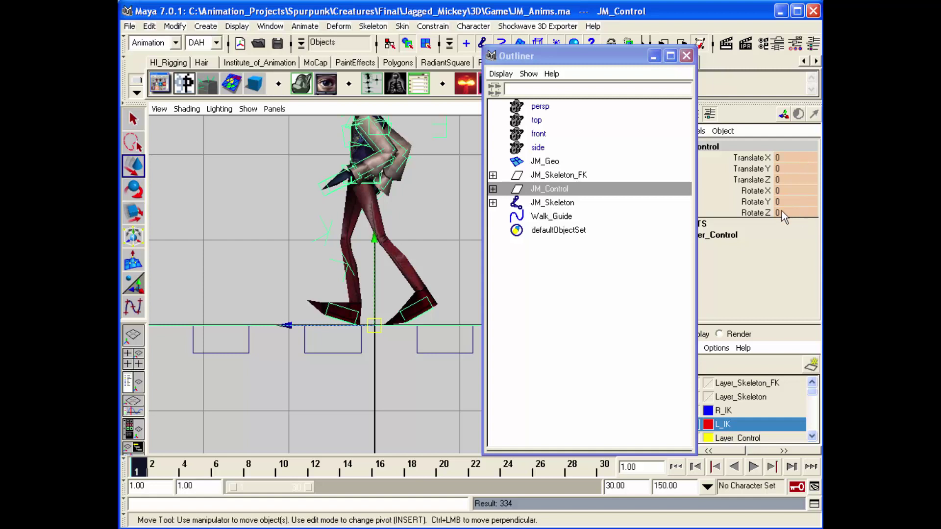
Expand the JM_Control hierarchy, select its child controls to check their keys, then collapse it and reselect JM_Control.
left_click(493, 189)
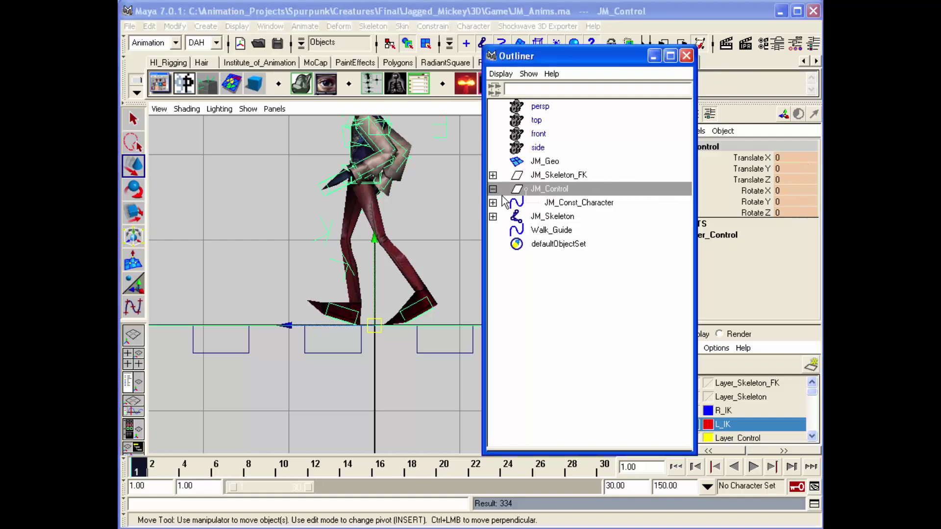
left_click(513, 202)
left_click(493, 190)
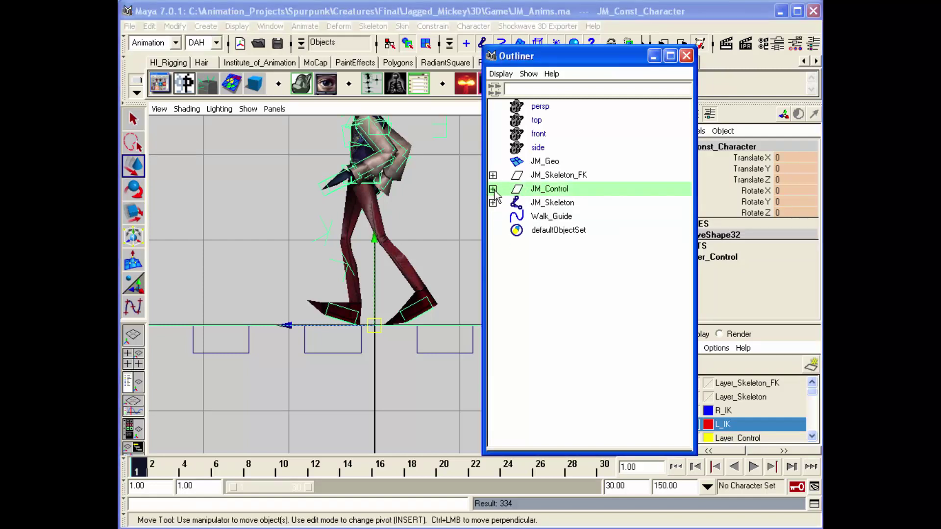
left_click(493, 189, "shift")
left_click_drag(601, 222, 621, 425)
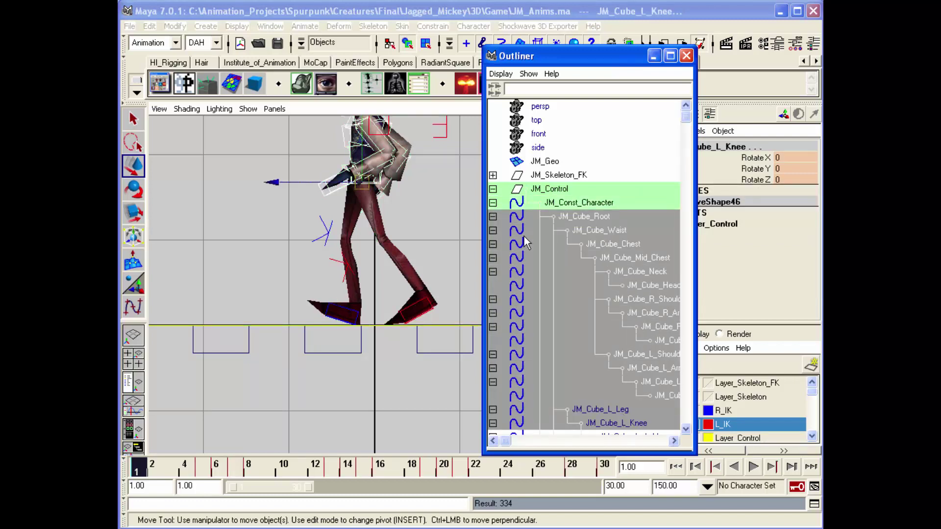
left_click(493, 189)
left_click(558, 202)
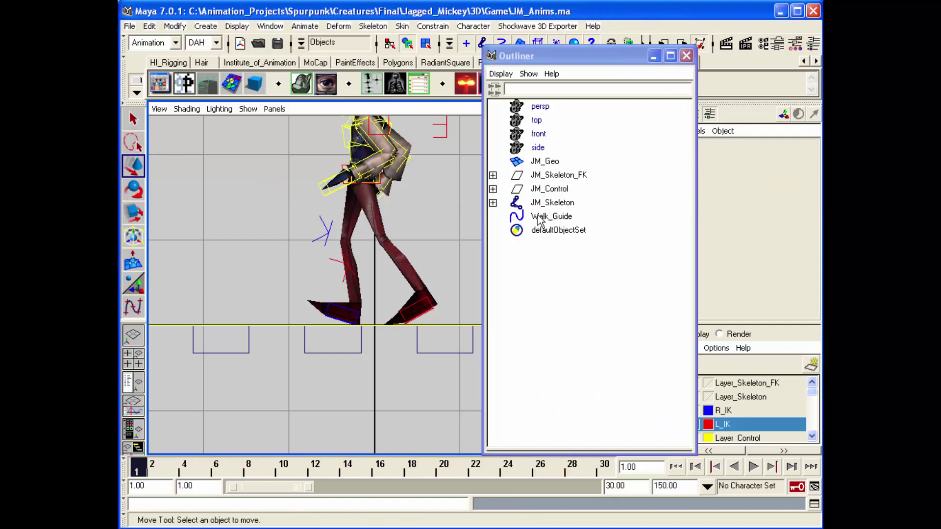
left_click(560, 193)
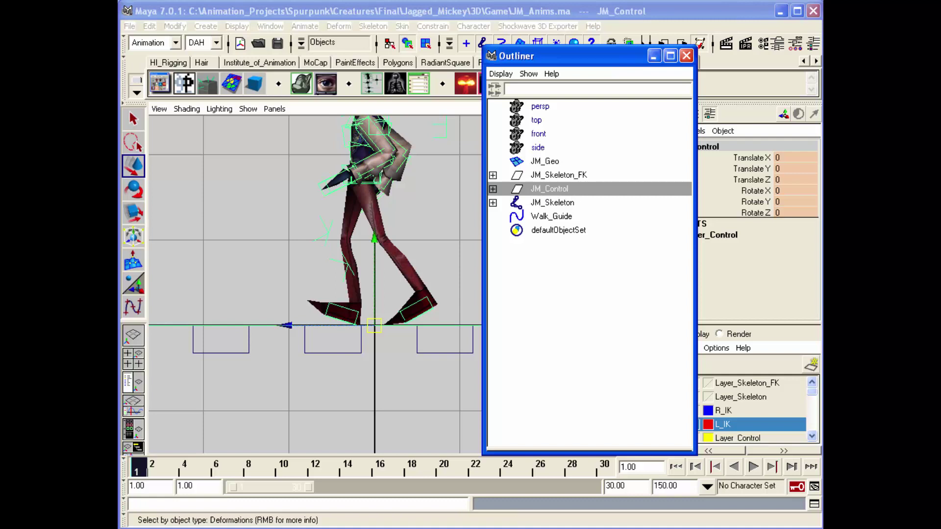
Close the Outliner, clear the selection and play back the walk cycle against the moving guide.
left_click(686, 56)
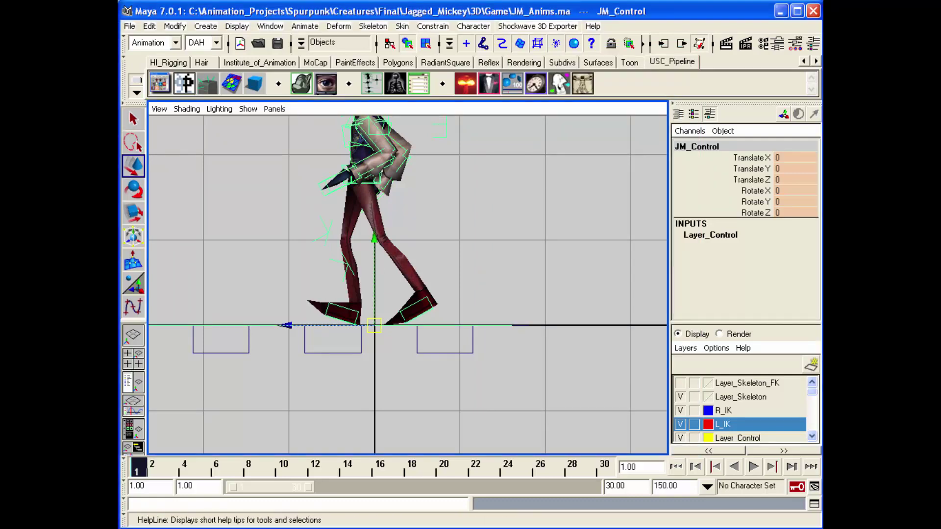
left_click(562, 302)
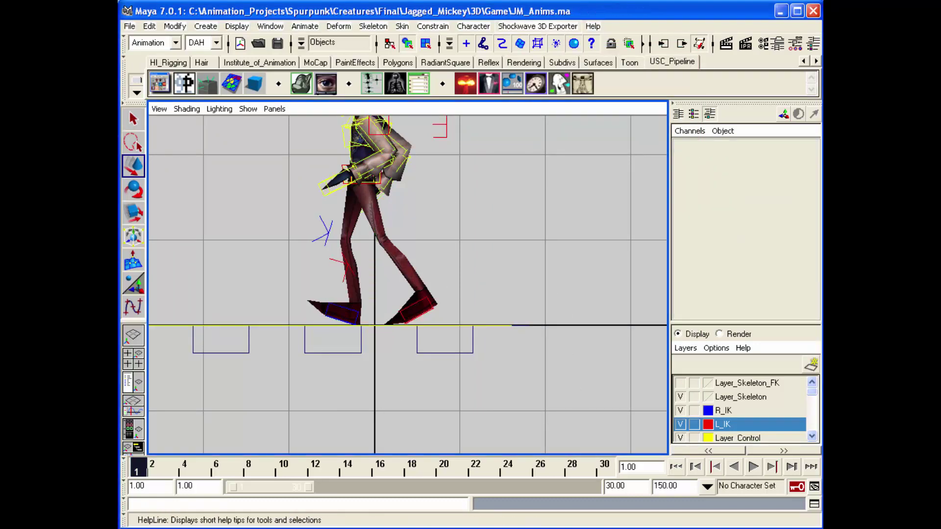
key("alt+v")
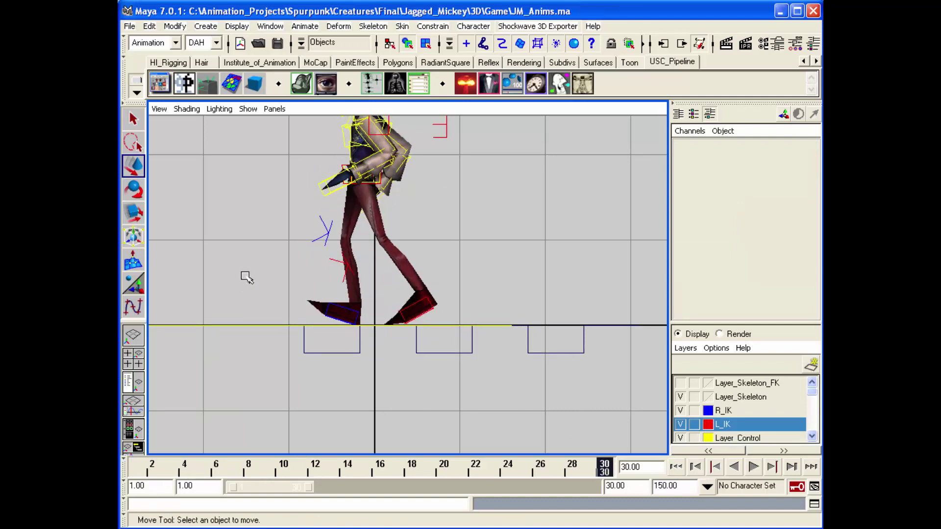
Reopen the Outliner and select the JM_Control group.
key("shift+o")
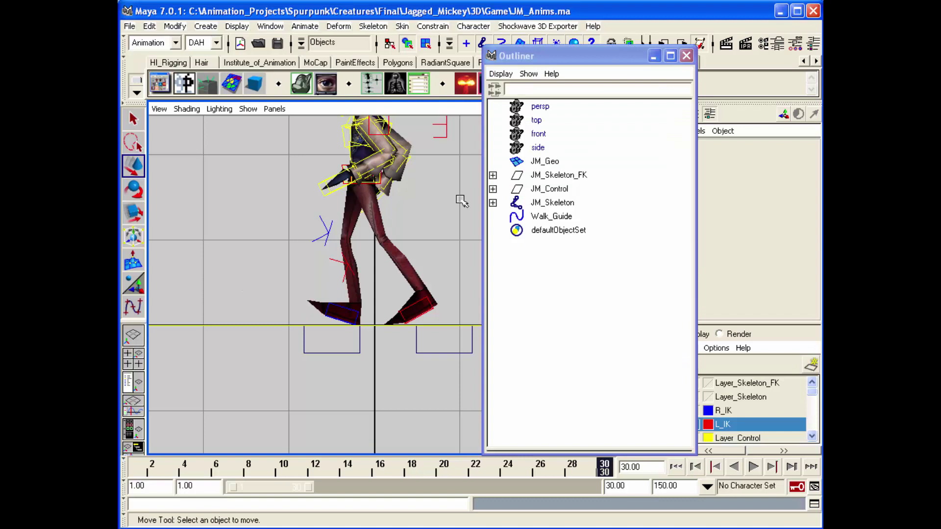
left_click(563, 177)
left_click(564, 190)
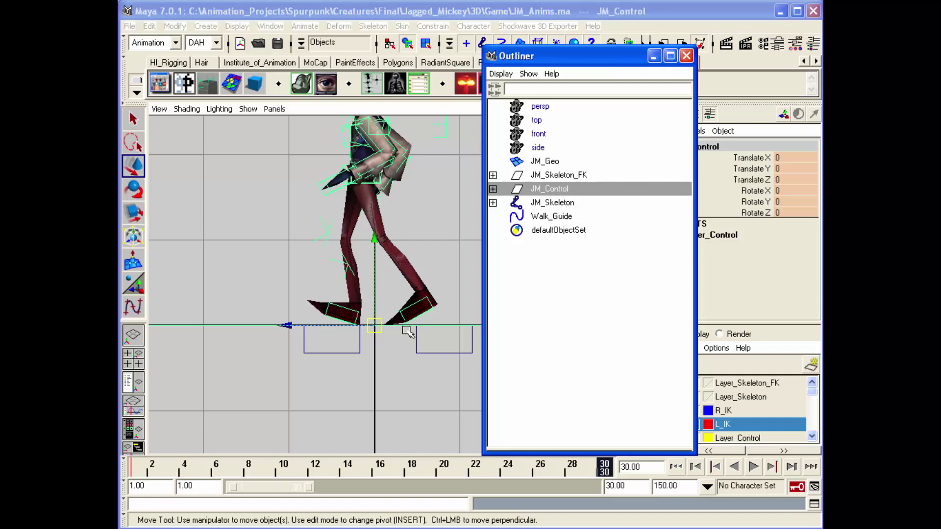
Try moving JM_Control forward and back along Z at frame 30, and undo the moves.
left_click_drag(285, 326, 98, 316)
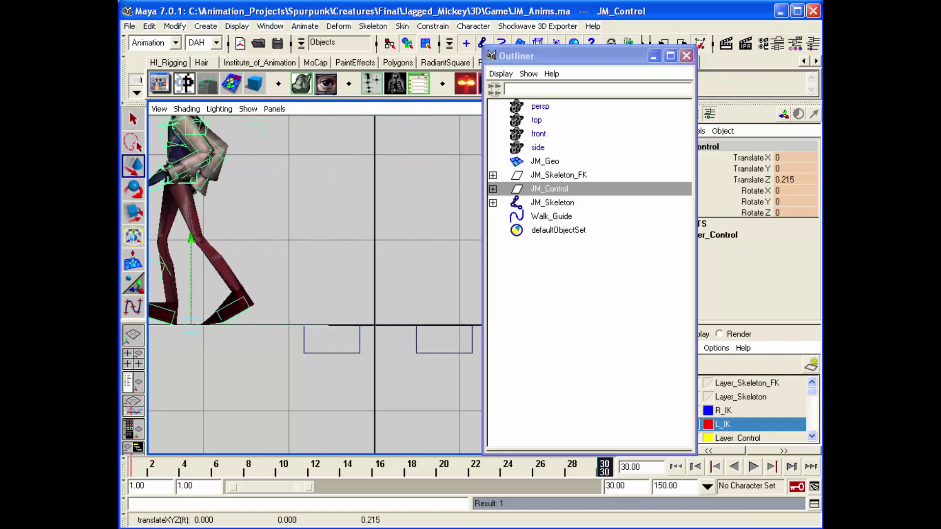
left_click_drag(551, 56, 496, 43)
left_click_drag(174, 327, 373, 320)
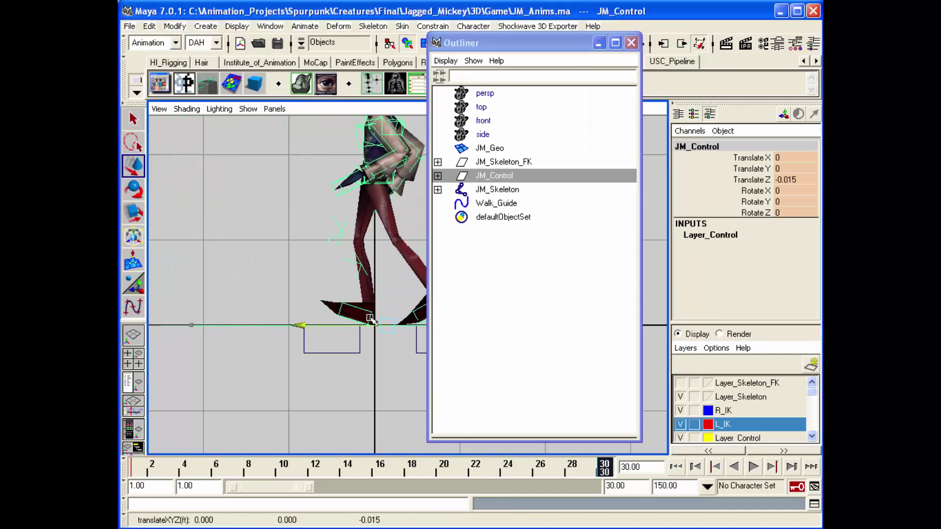
key("ctrl+z")
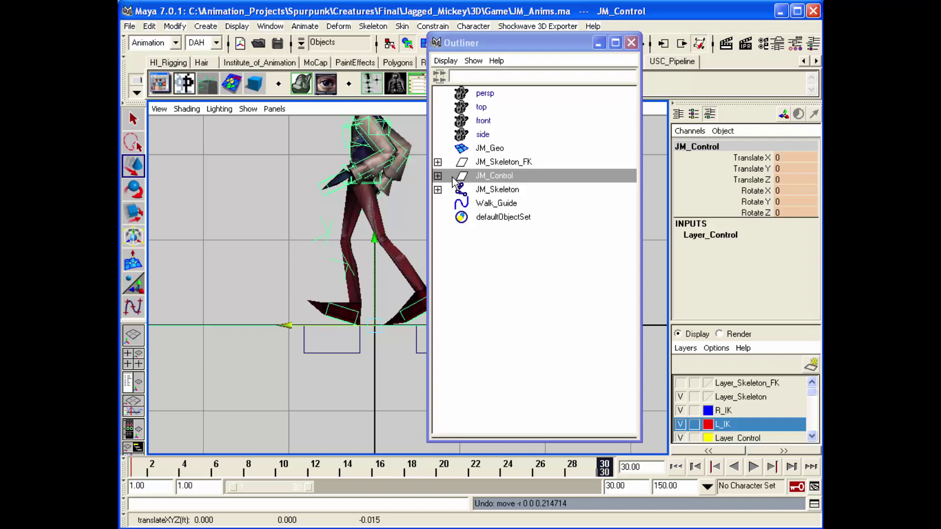
Clear the selection, reselect JM_Control in the Outliner and return to frame 1.
left_click(297, 173)
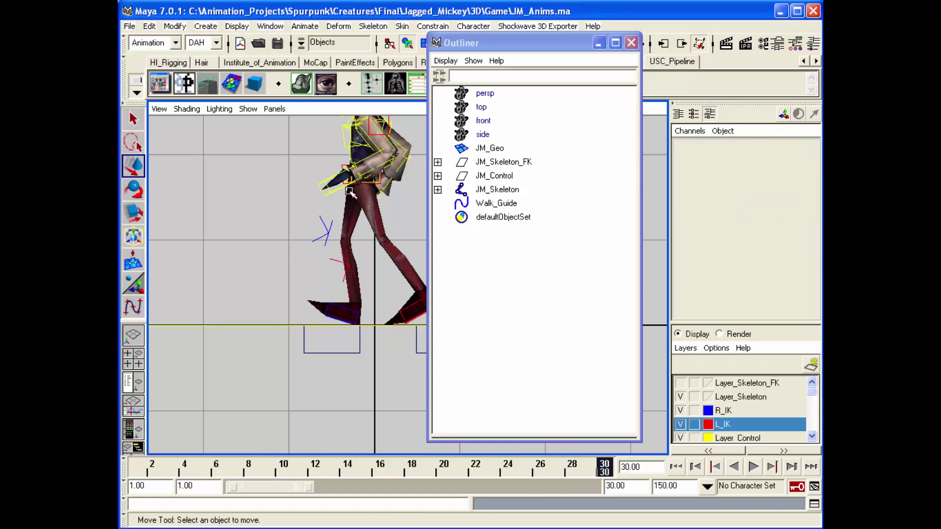
left_click(500, 177)
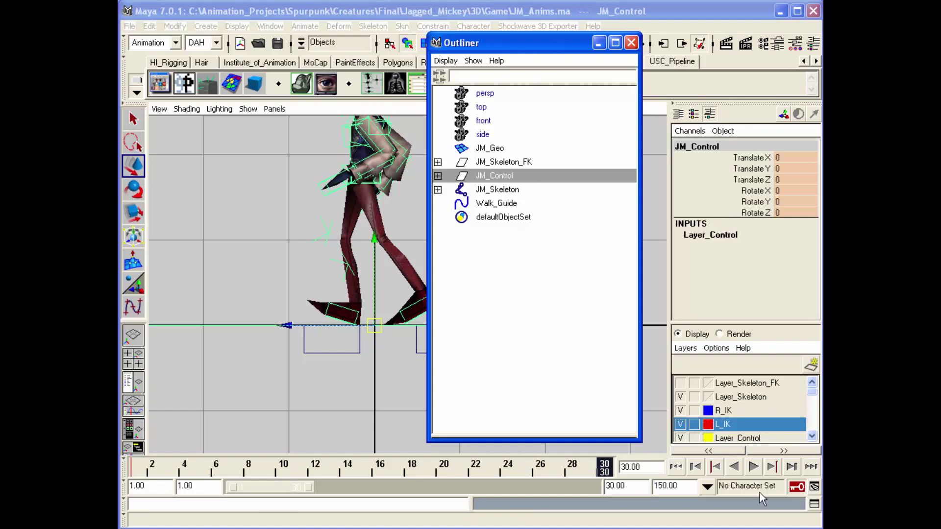
left_click(676, 466)
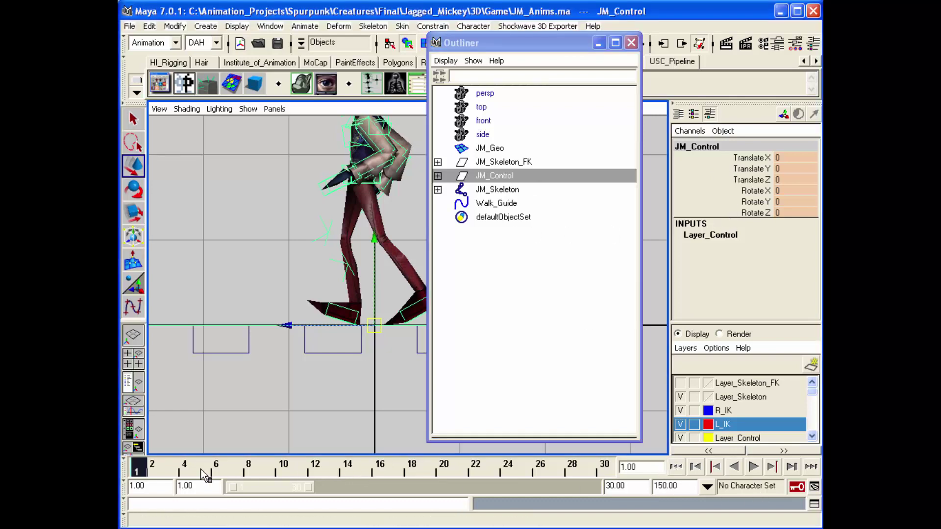
Configure the selection export with file type animExport, Hierarchy set to Below and Time Range set to All.
left_click(131, 27)
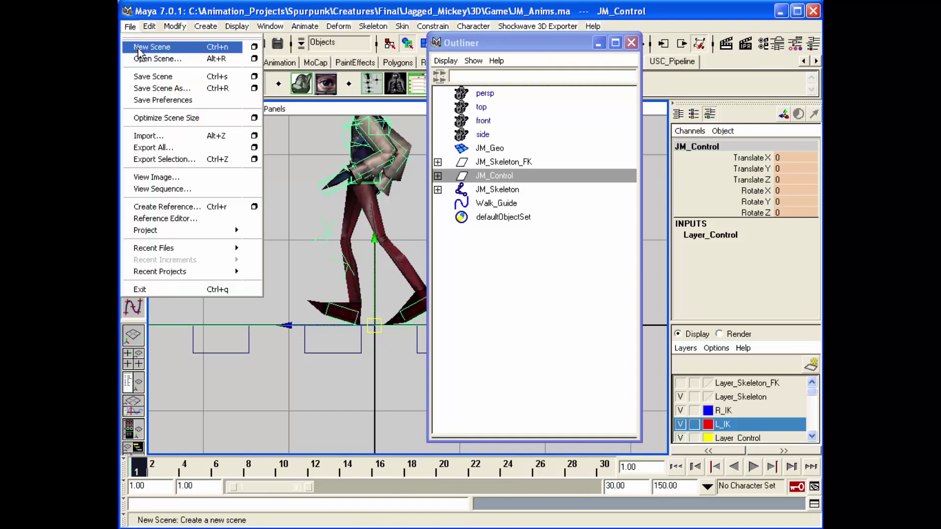
left_click(254, 159)
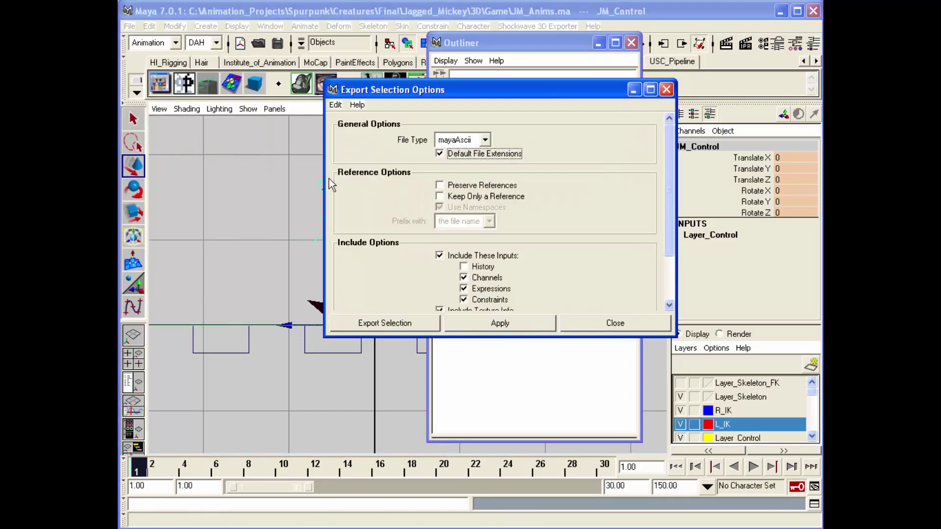
left_click(485, 139)
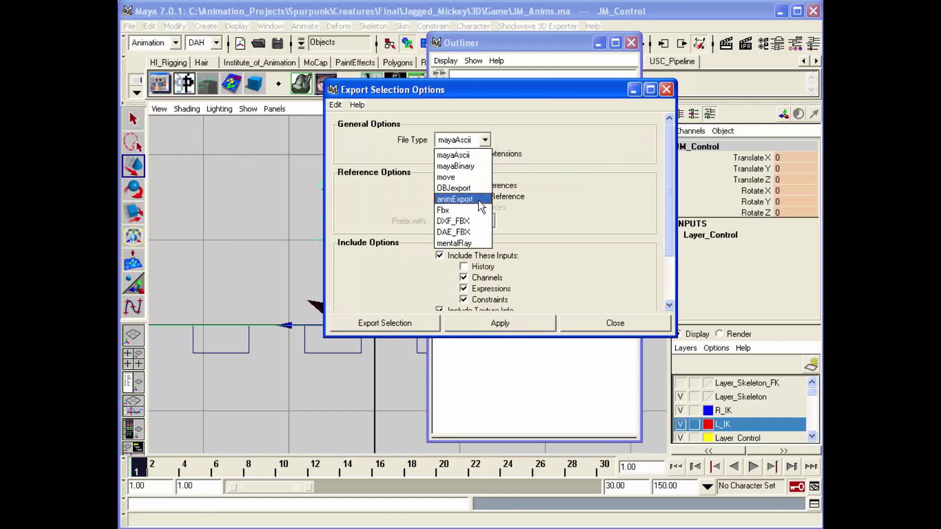
left_click(478, 199)
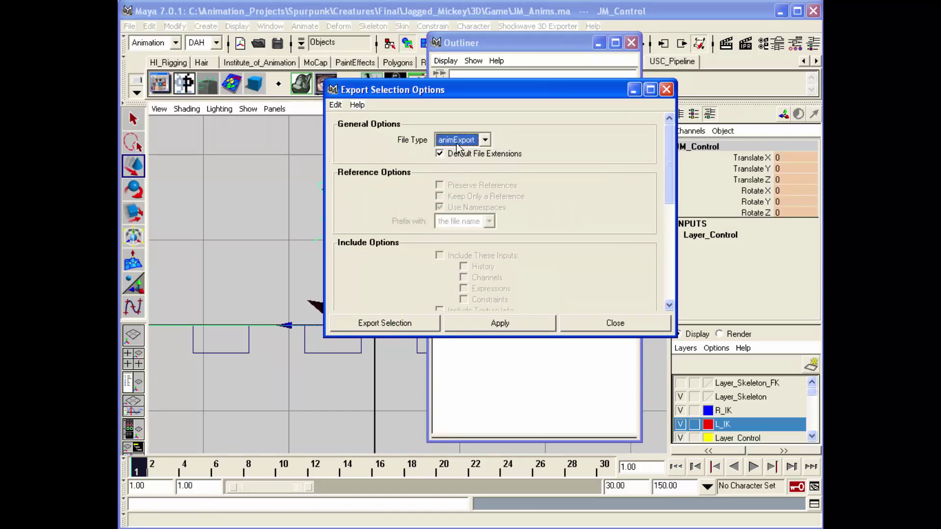
left_click_drag(672, 193, 672, 292)
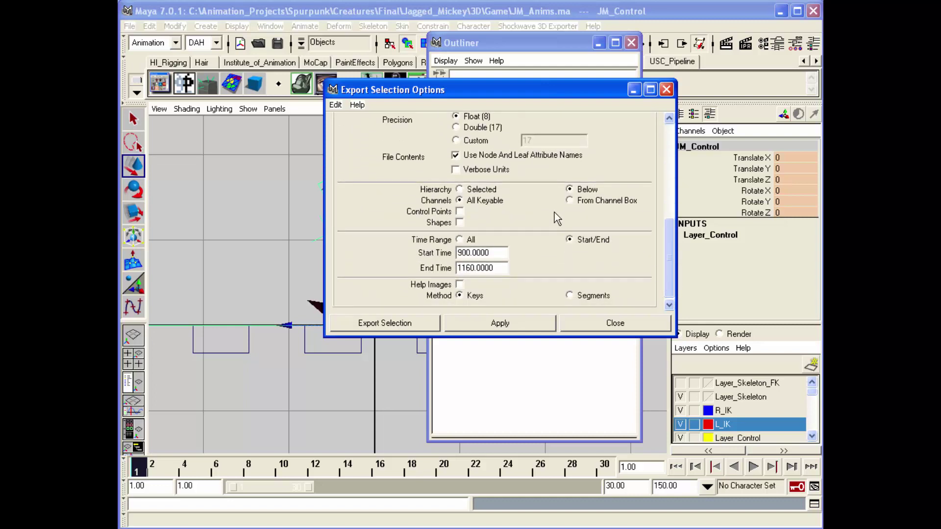
left_click(461, 190)
left_click(586, 192)
left_click(465, 241)
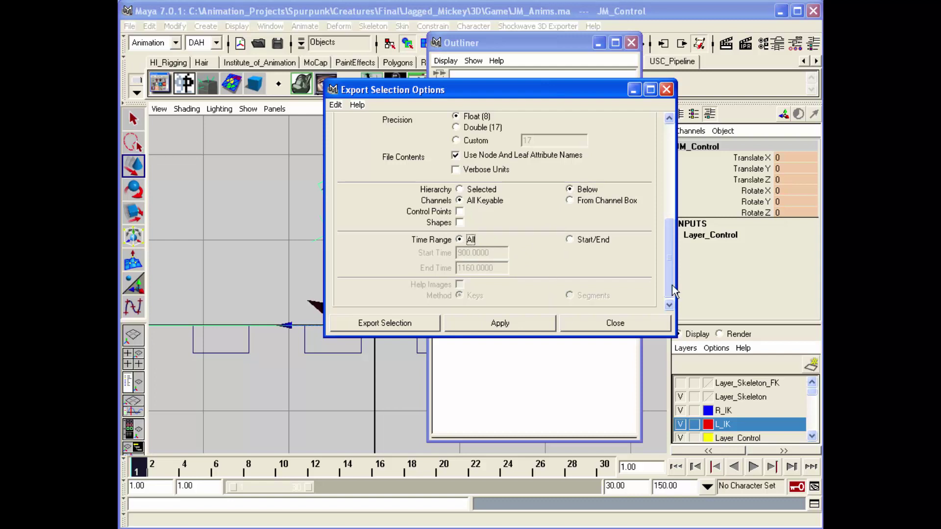
mouse_move(673, 282)
left_mouse_down()
mouse_move(671, 254)
mouse_move(671, 286)
left_mouse_up()
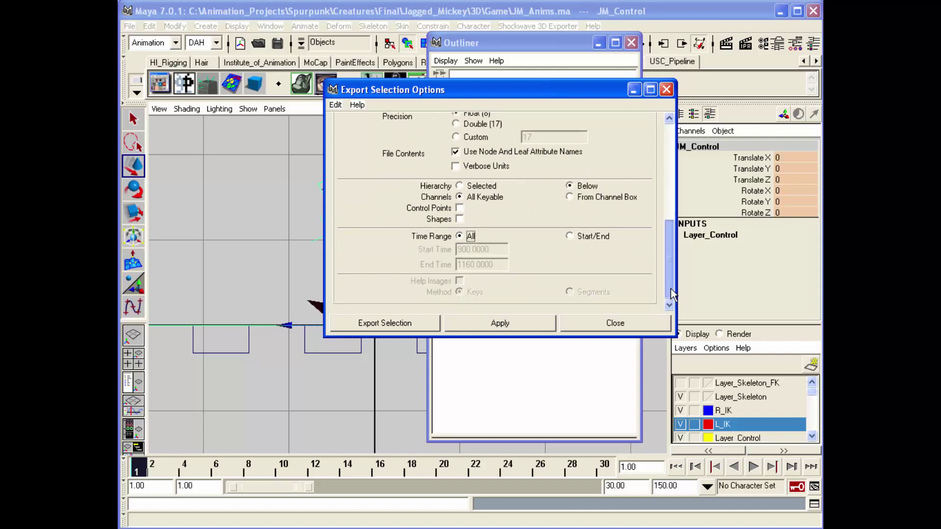
Export the JM_Control animation to the Desktop with the file name JM.
left_click(407, 323)
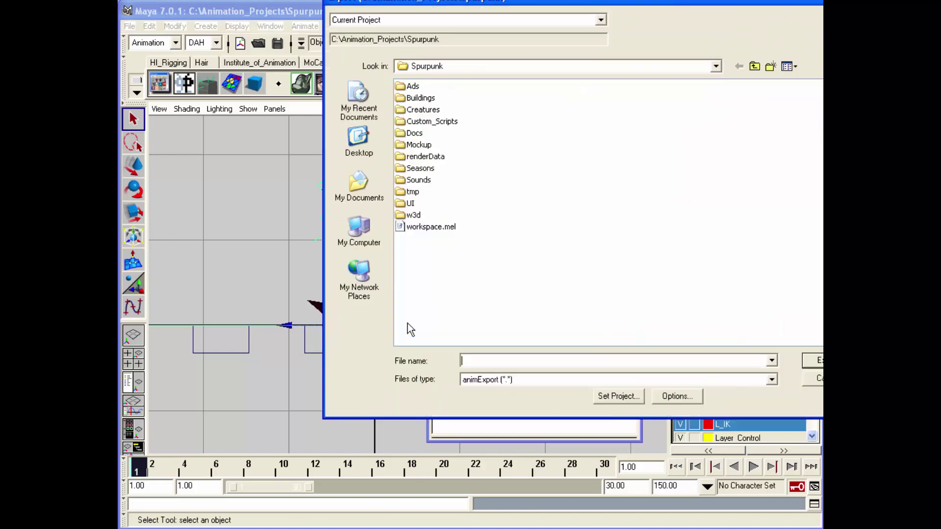
left_click(359, 147)
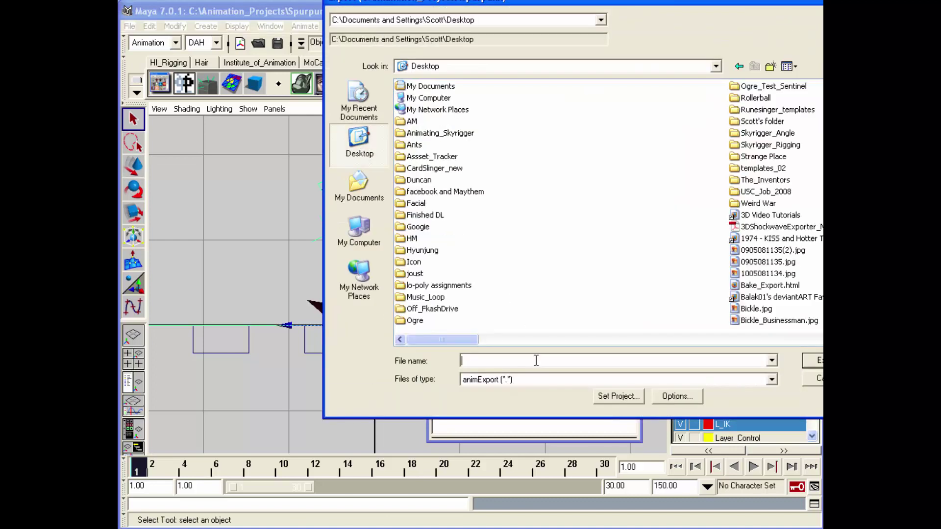
type("JM")
key("Return")
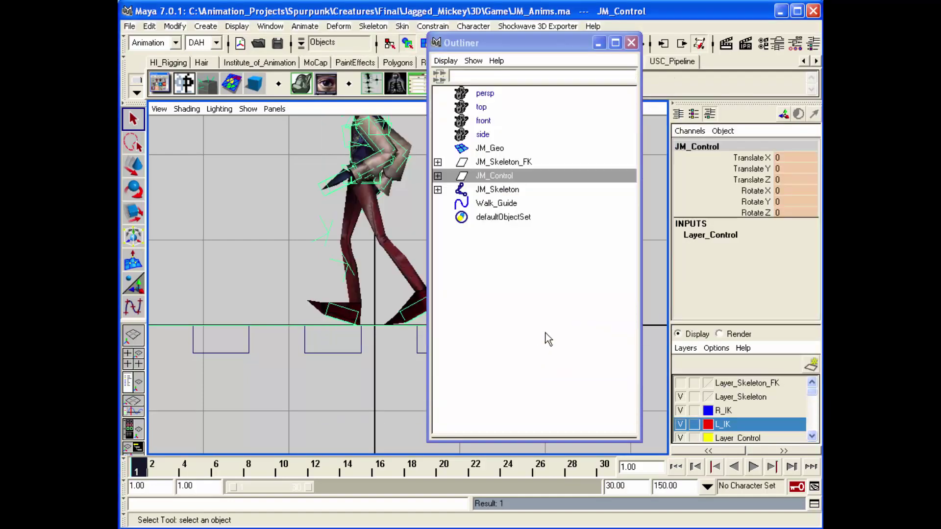
Cut all keys from JM_Control and the hierarchy below it, with all keyable channels and Time Range All.
left_click(150, 27)
mouse_move(185, 141)
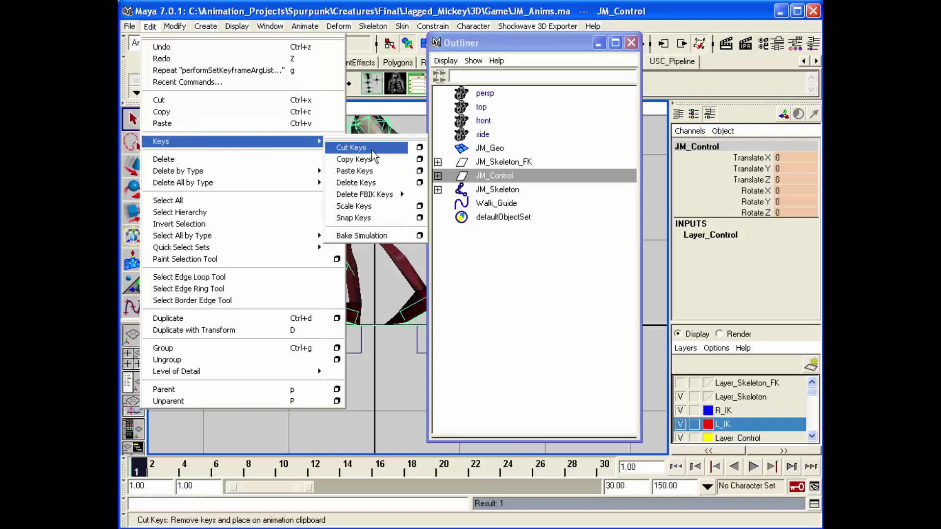
left_click(419, 148)
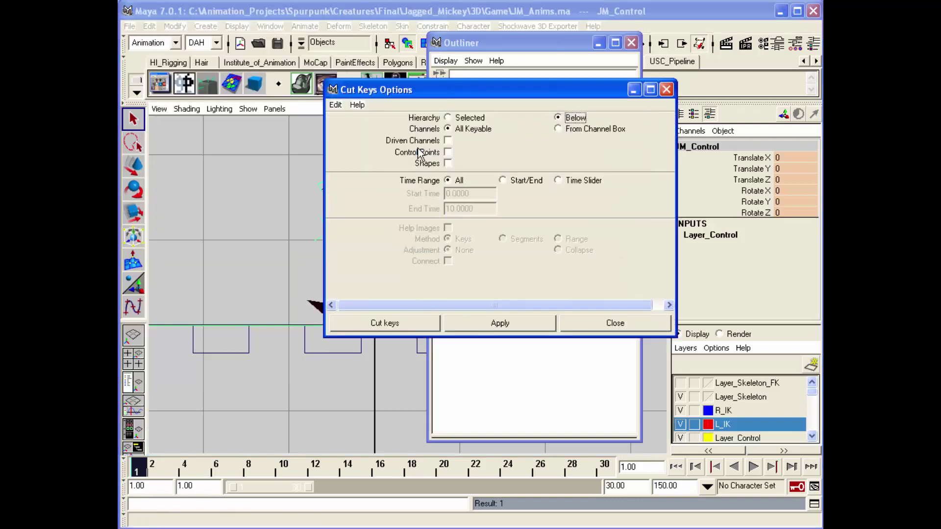
left_click_drag(523, 87, 365, 31)
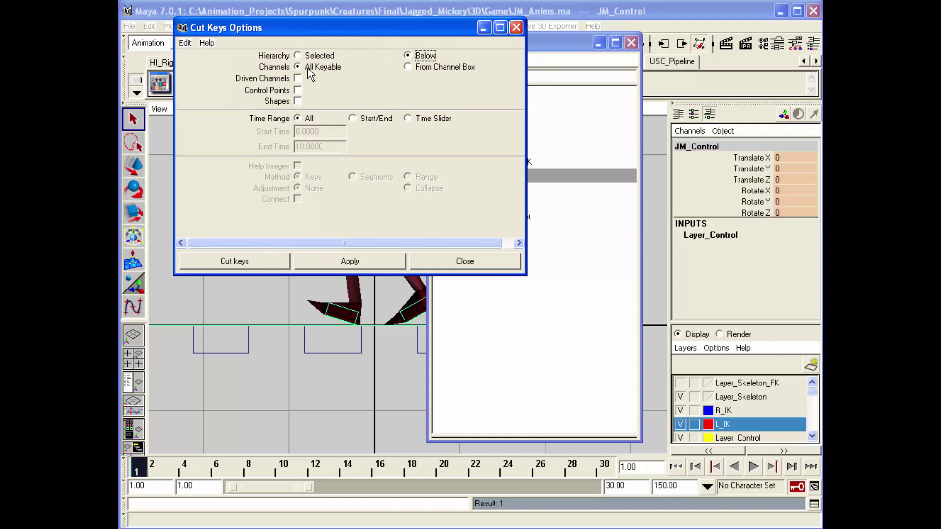
left_click(239, 263)
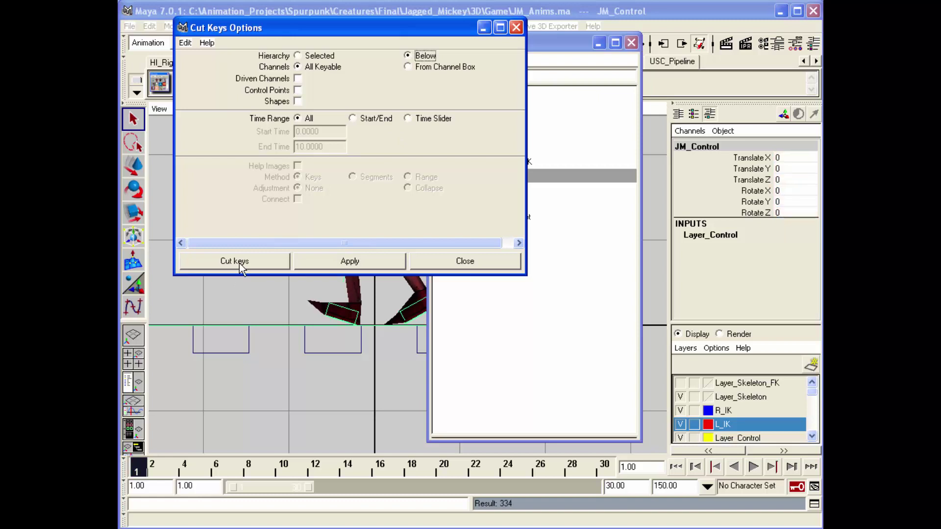
Play back the timeline to check the character's motion with the JM_Control keys cut.
key("alt+v")
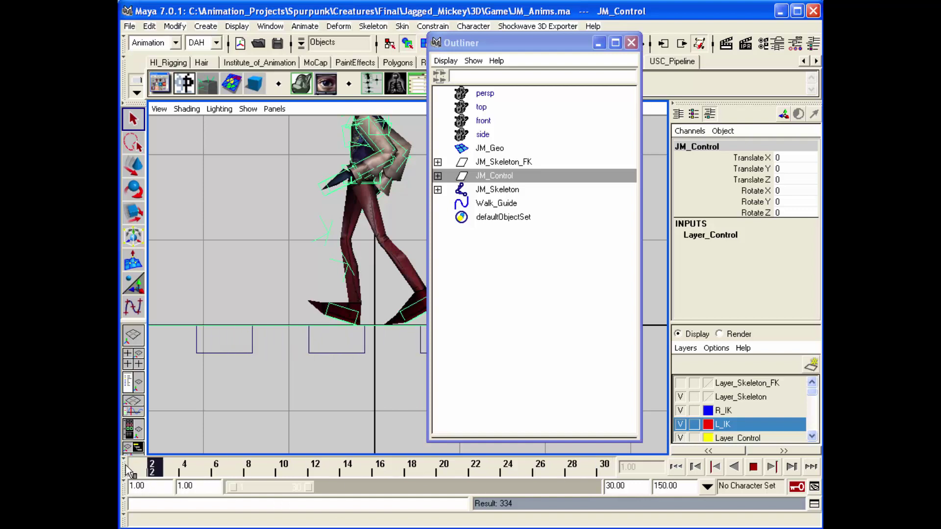
key("alt+v")
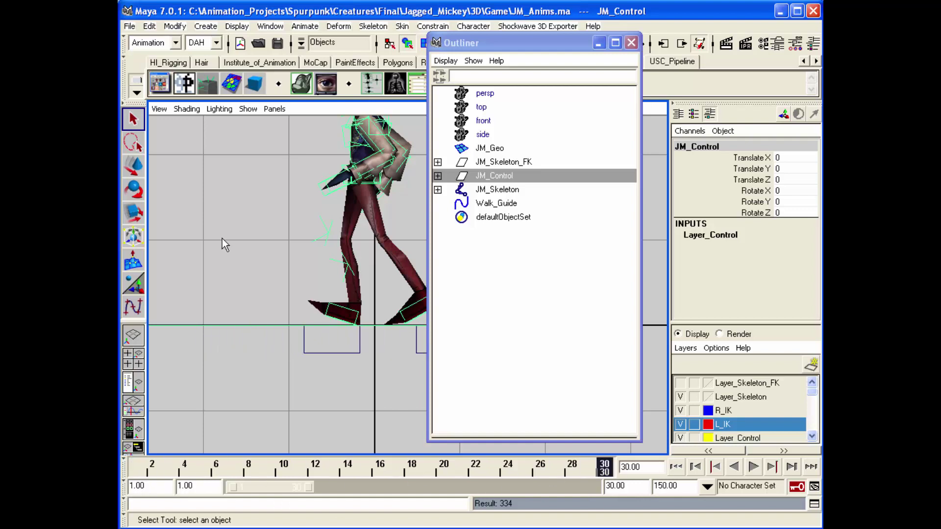
Set the import file type to animImport and review its time range, copies and paste method options.
left_click(129, 26)
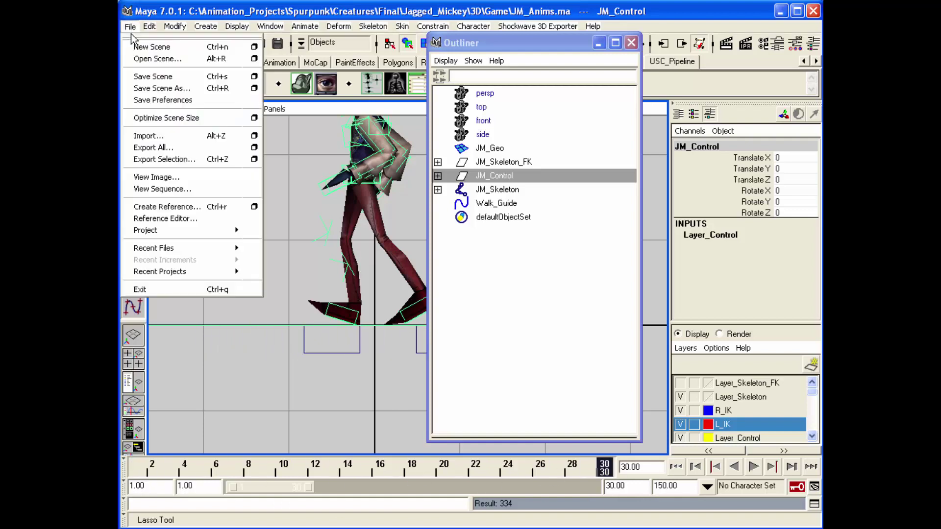
left_click(253, 135)
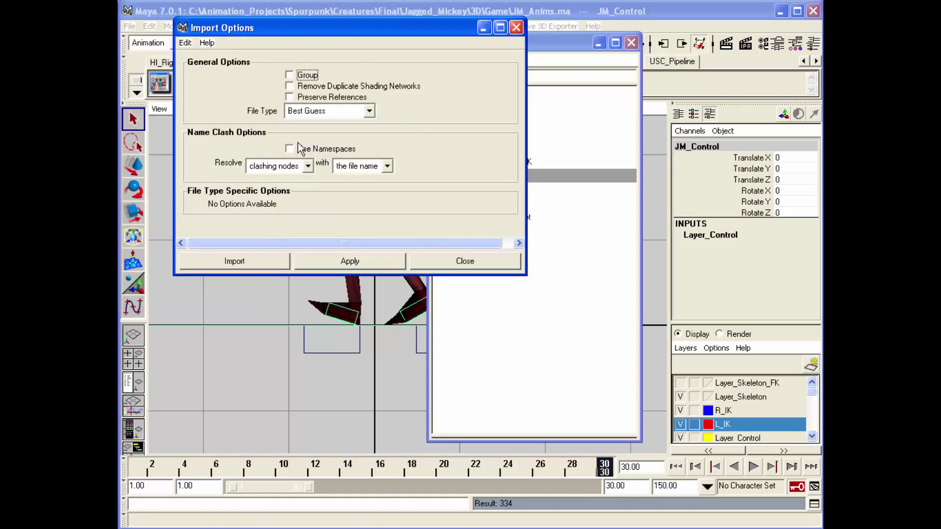
left_click(369, 115)
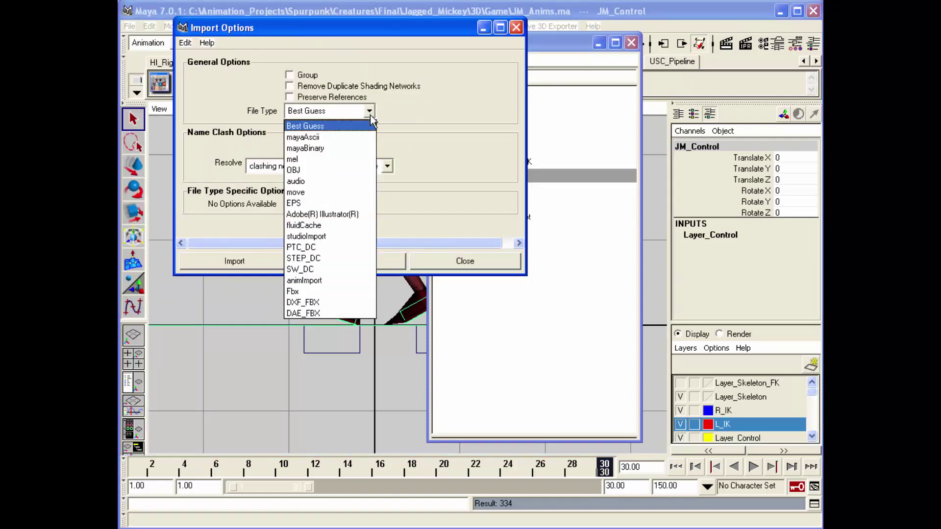
left_click(329, 281)
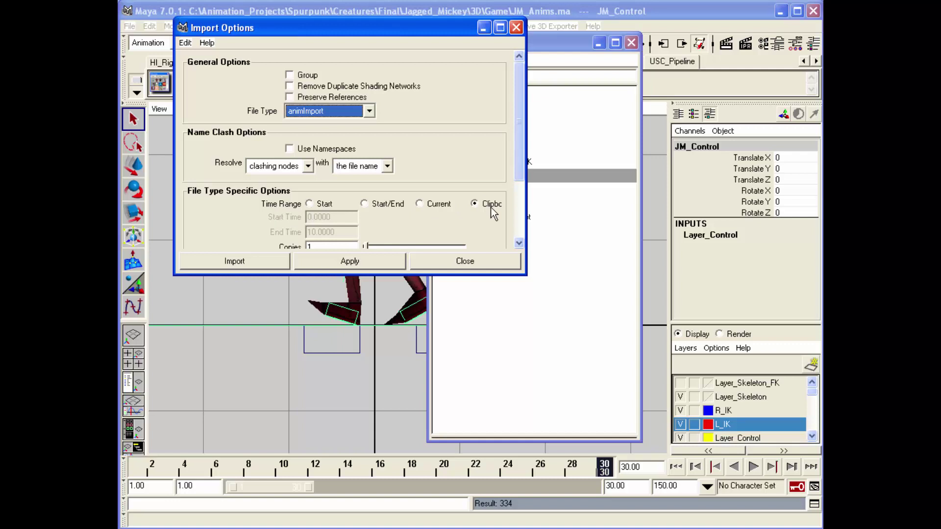
left_click(518, 197)
left_click_drag(518, 189, 516, 115)
left_click(524, 195)
left_click_drag(522, 195, 521, 184)
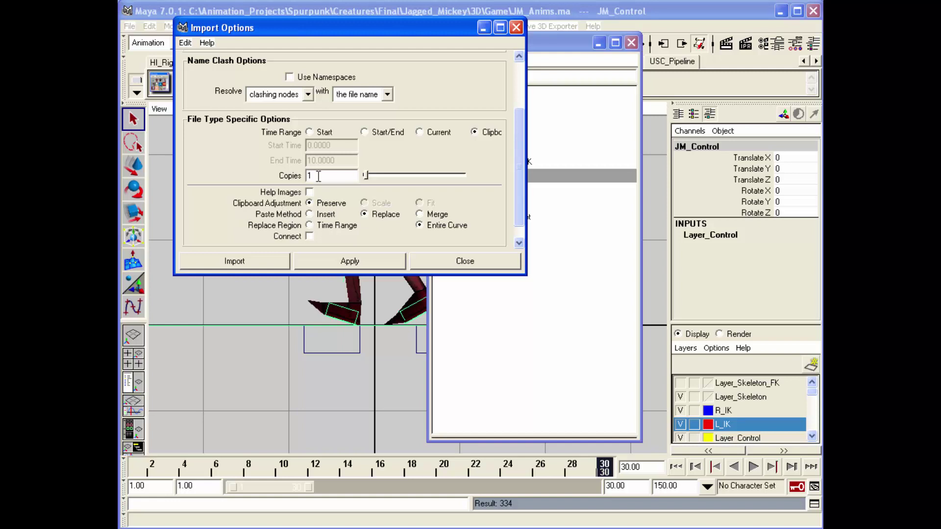
Import the animation file JM.anim from the Desktop onto JM_Control.
left_click(280, 262)
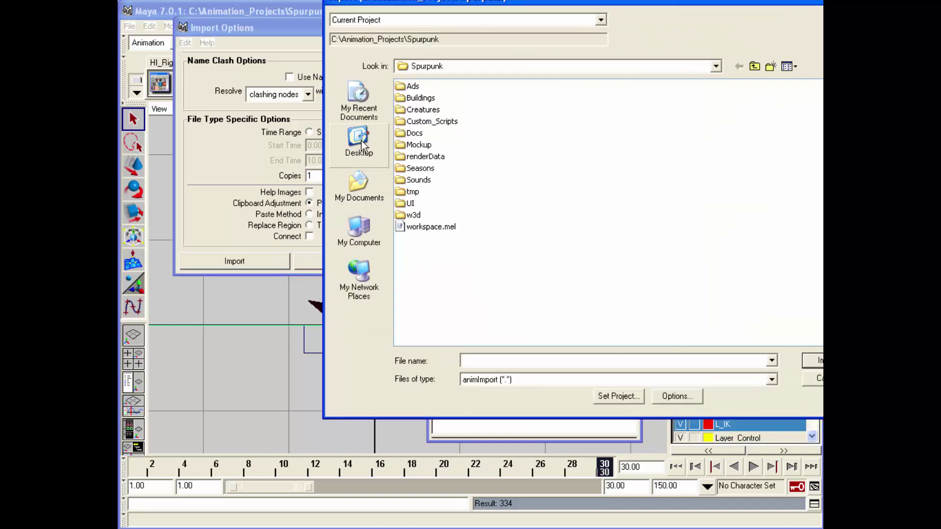
left_click(359, 140)
left_click(511, 362)
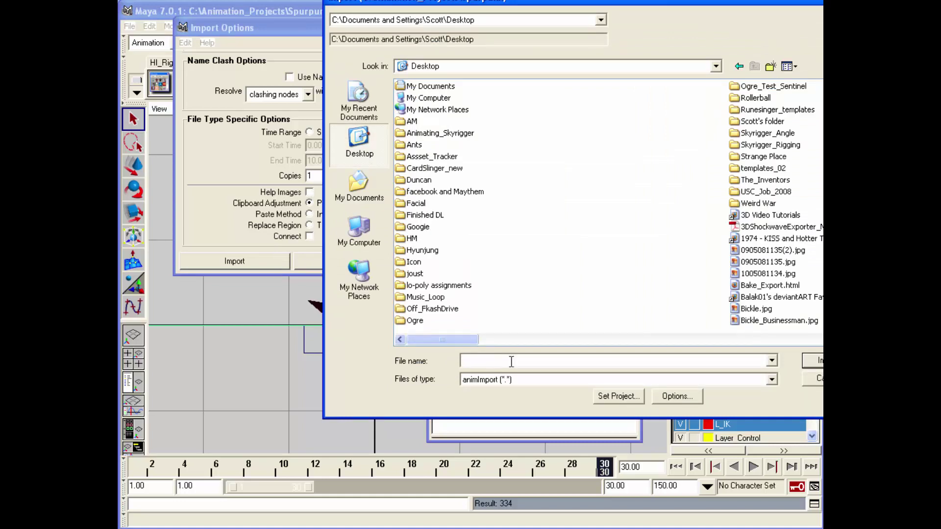
type("JN")
key("BackSpace")
type("M")
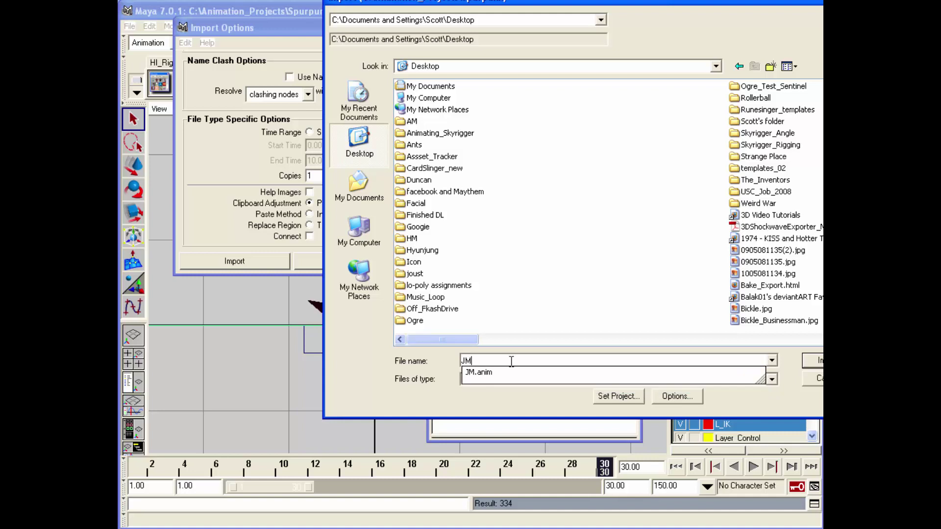
key("Down")
key("Return")
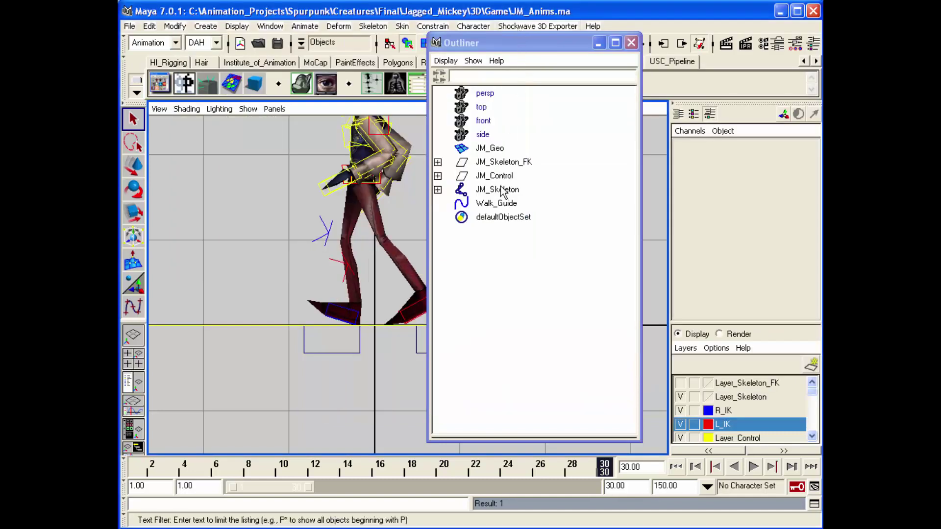
Select JM_Control in the Outliner, close the Outliner and play back the imported walk, stopping partway and clearing the selection.
left_click(500, 176)
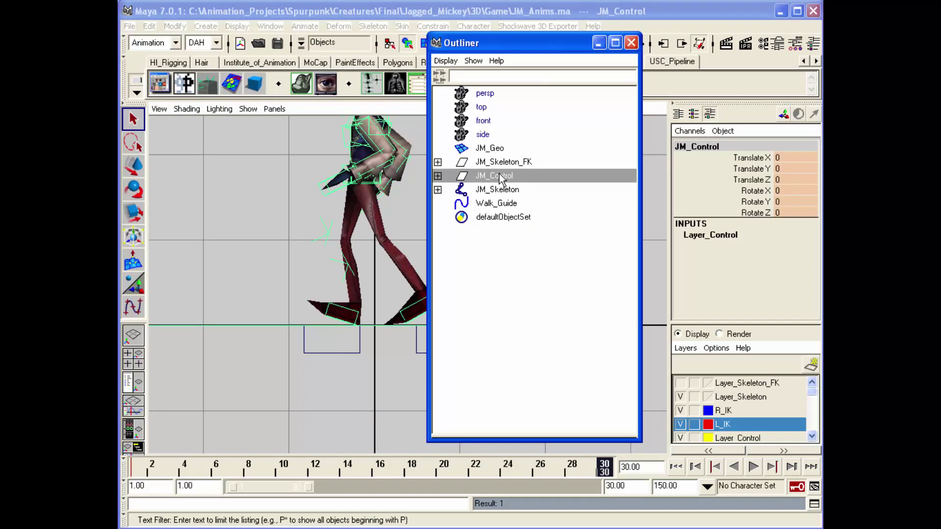
left_click(631, 43)
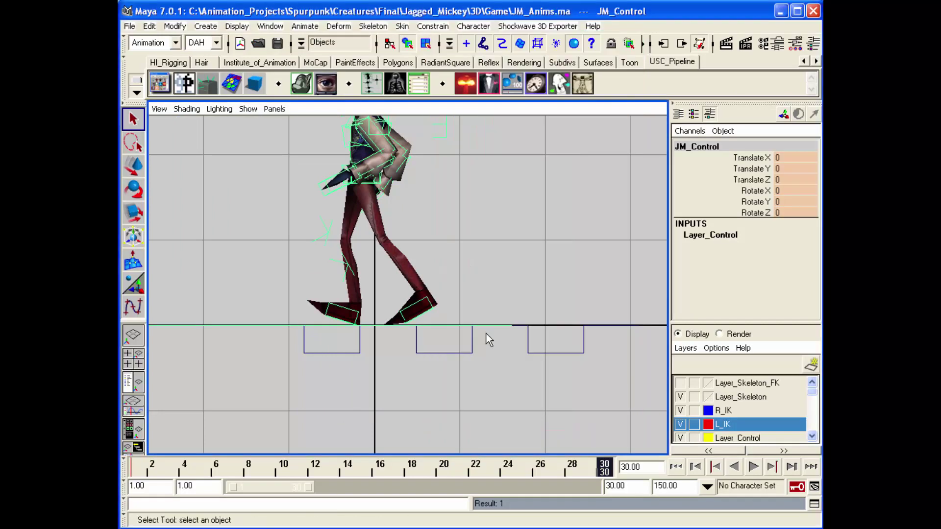
mouse_move(159, 473)
left_mouse_down()
mouse_move(510, 453)
mouse_move(636, 465)
left_mouse_up()
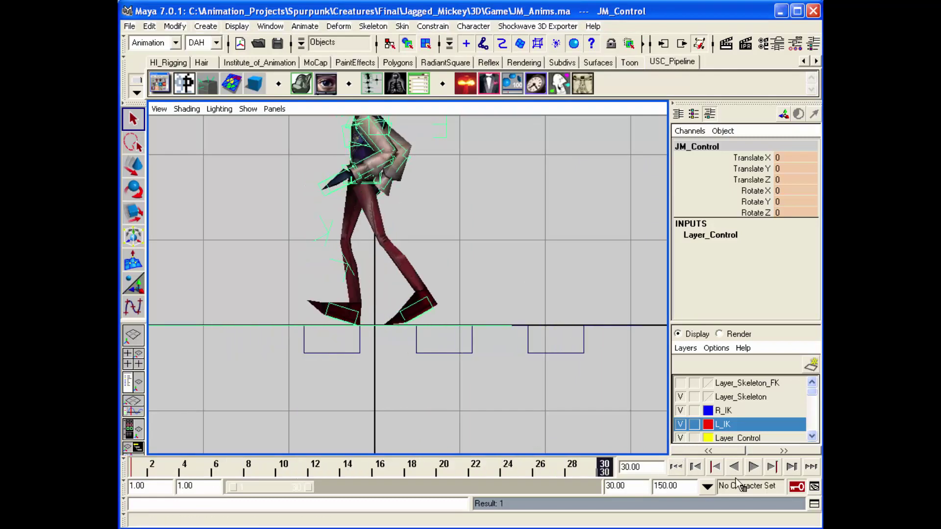
left_click(755, 467)
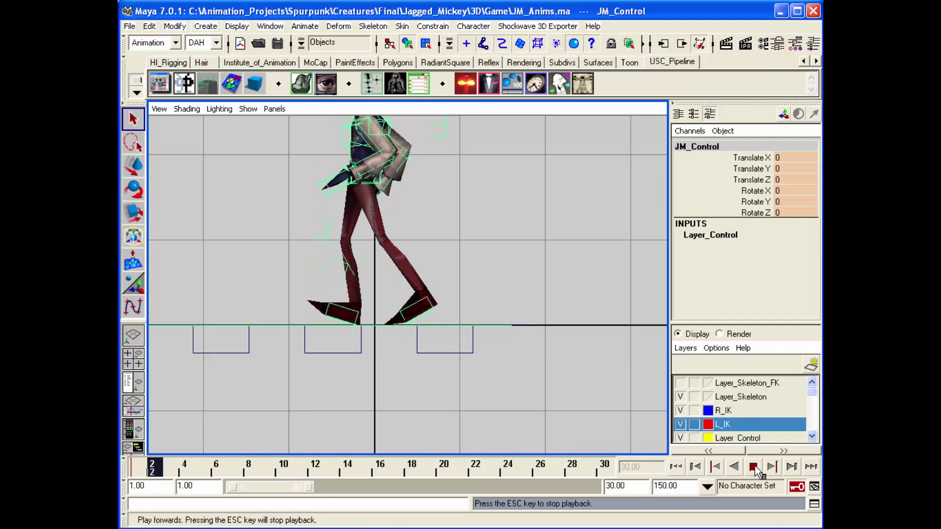
left_click(754, 466)
left_click(577, 259)
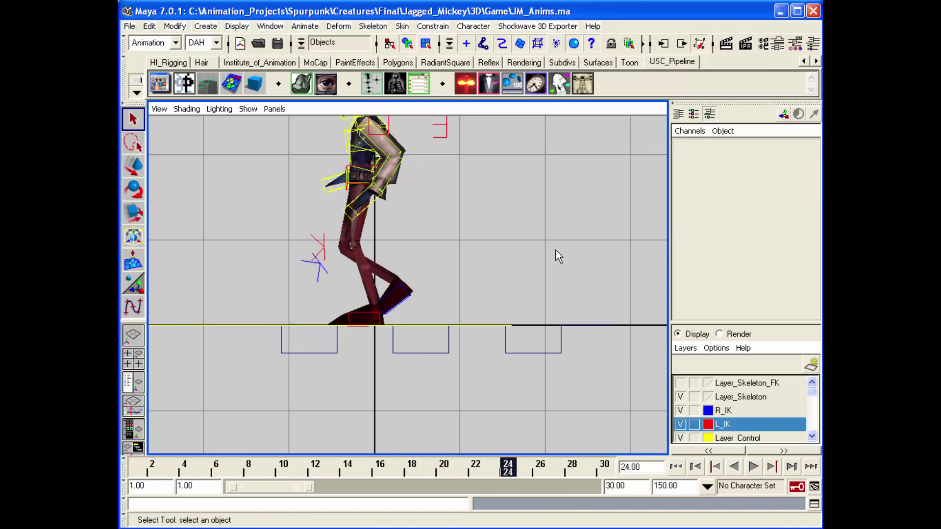
Switch to the perspective view of the whole character and select JM_Control by walking up the hierarchy from a lower control.
key("space")
mouse_move(510, 256)
left_mouse_down()
mouse_move(497, 241)
mouse_move(496, 282)
mouse_move(508, 272)
left_mouse_up()
right_click_drag(507, 273, 471, 330, "alt")
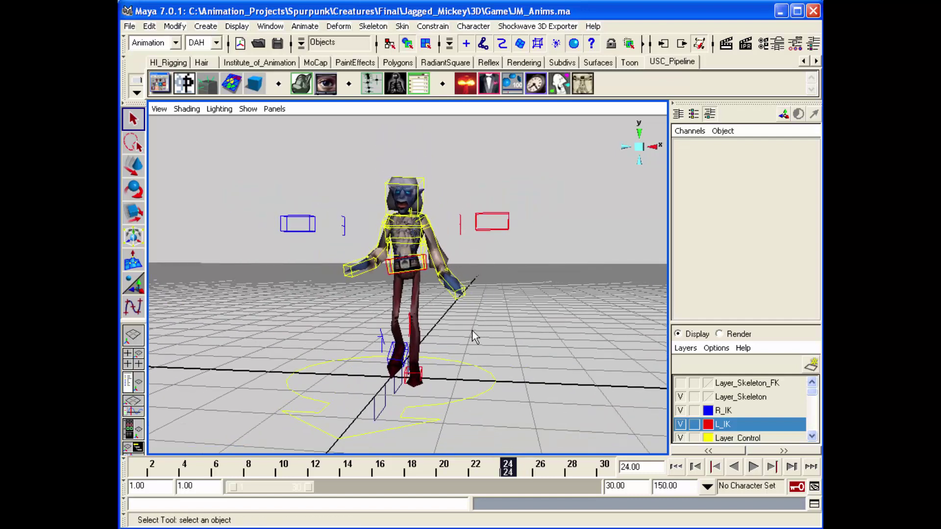
left_click(460, 281)
key("Up")
key("Up")
key("Up")
key("Up")
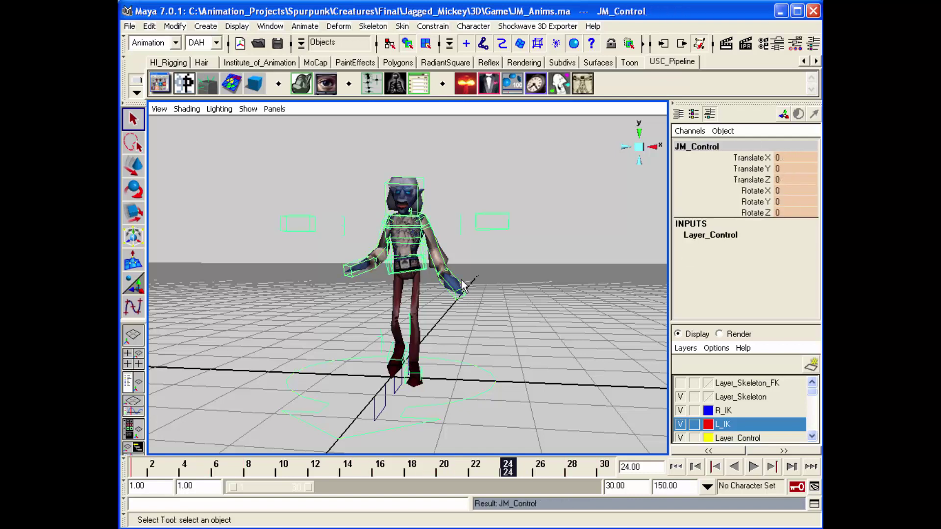
Show the Outliner and cut all keys from the JM_Control hierarchy with the existing Cut Keys settings.
key("shift+o")
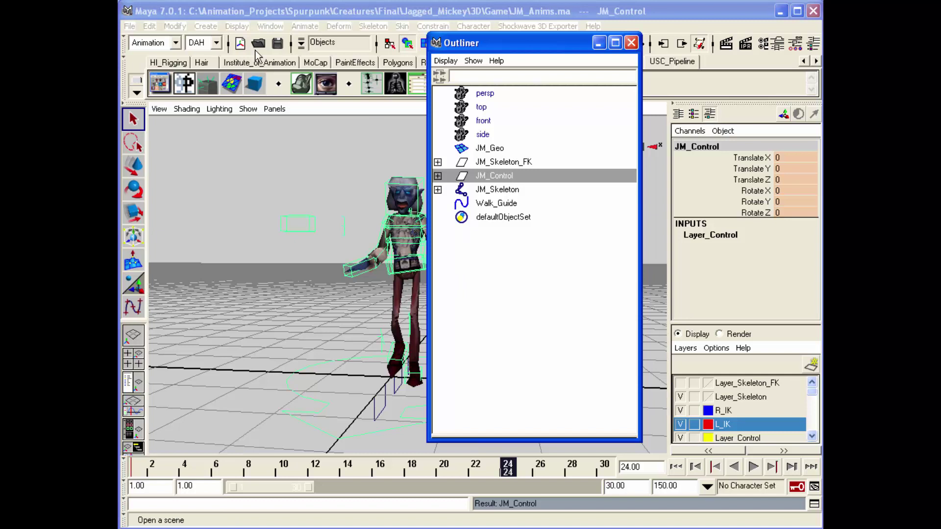
left_click(149, 26)
mouse_move(186, 145)
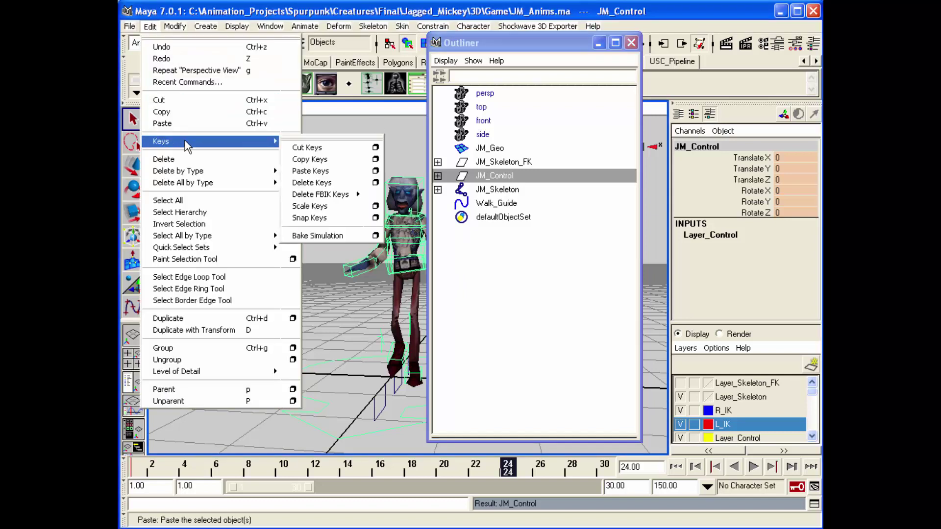
left_click(313, 160)
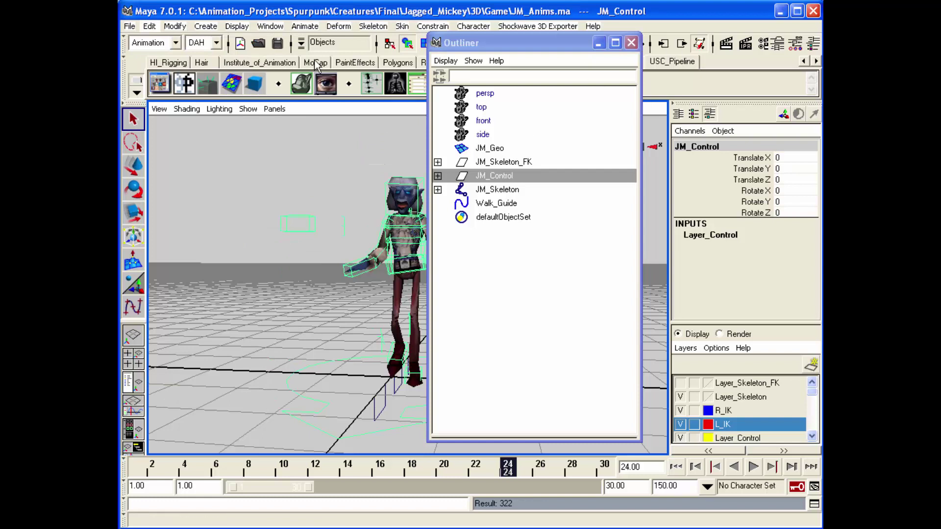
Import Yoga.anim from the Spurpunk project's Creatures\Final folder onto JM_Control.
left_click(130, 26)
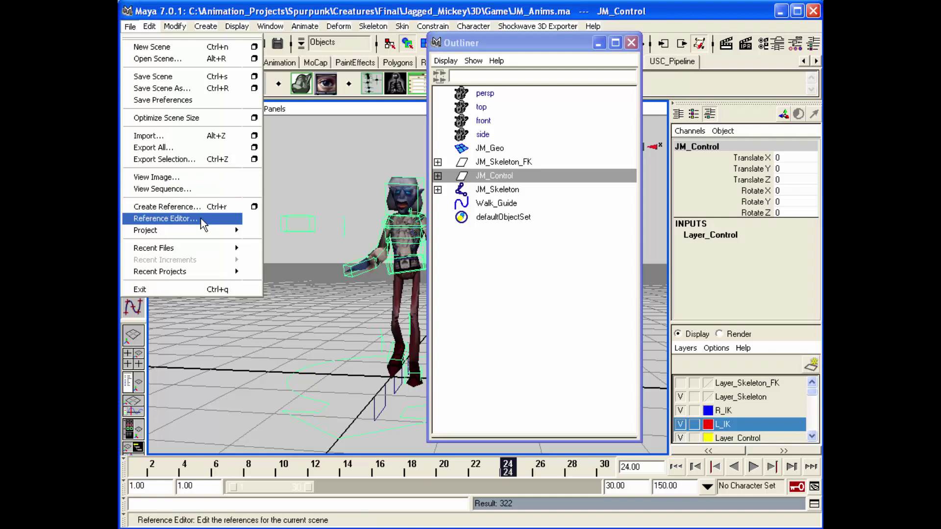
left_click(229, 138)
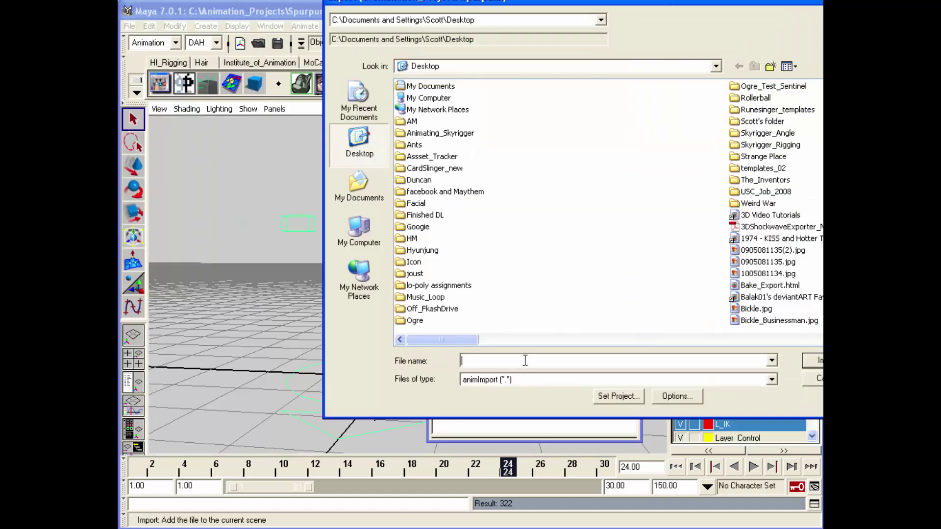
left_click(803, 338)
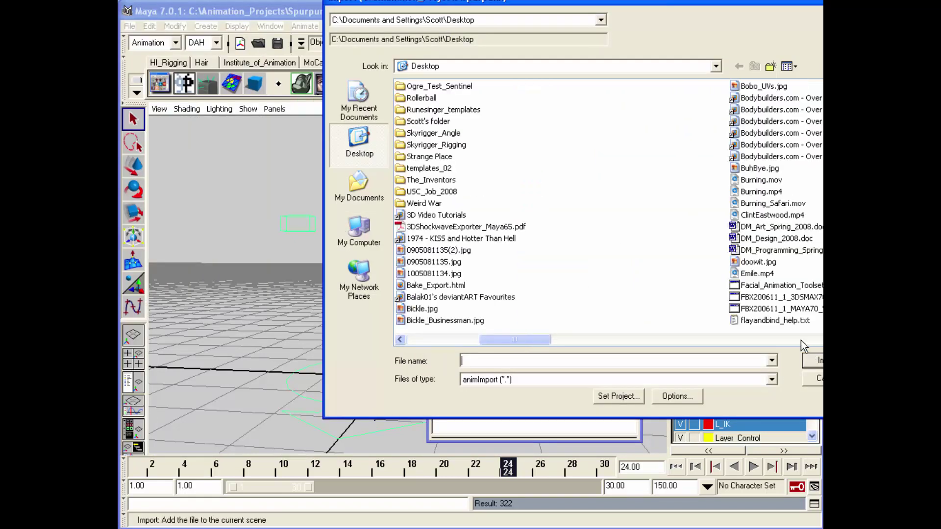
left_click(800, 340)
left_click(801, 340)
left_click(801, 340)
left_click(800, 340)
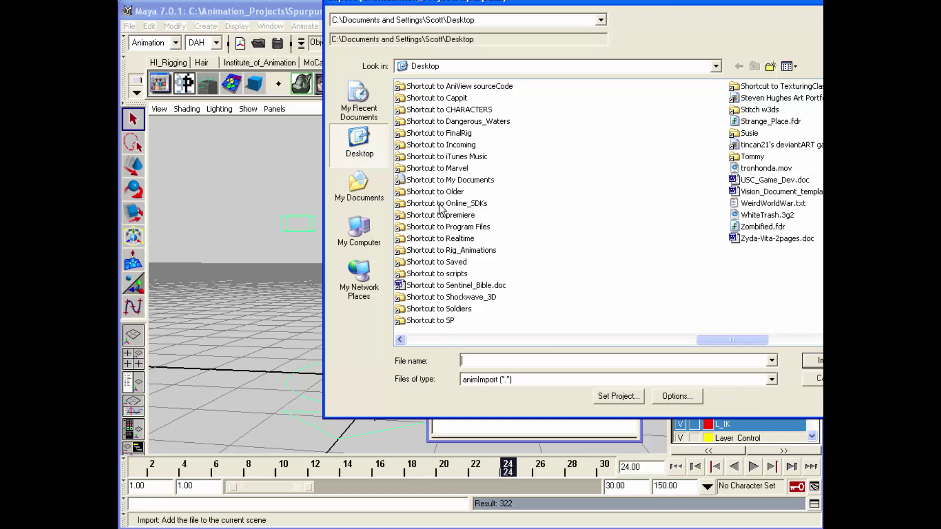
double_click(449, 320)
double_click(410, 112)
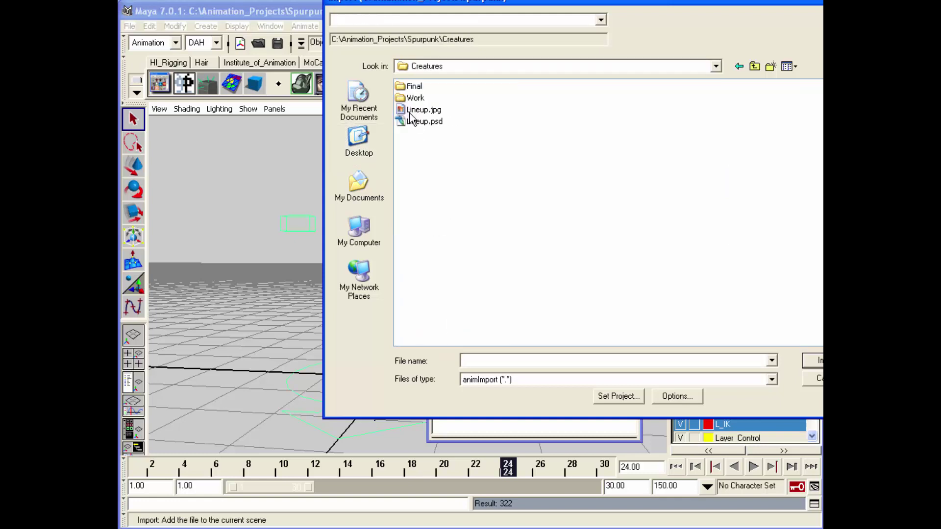
double_click(412, 87)
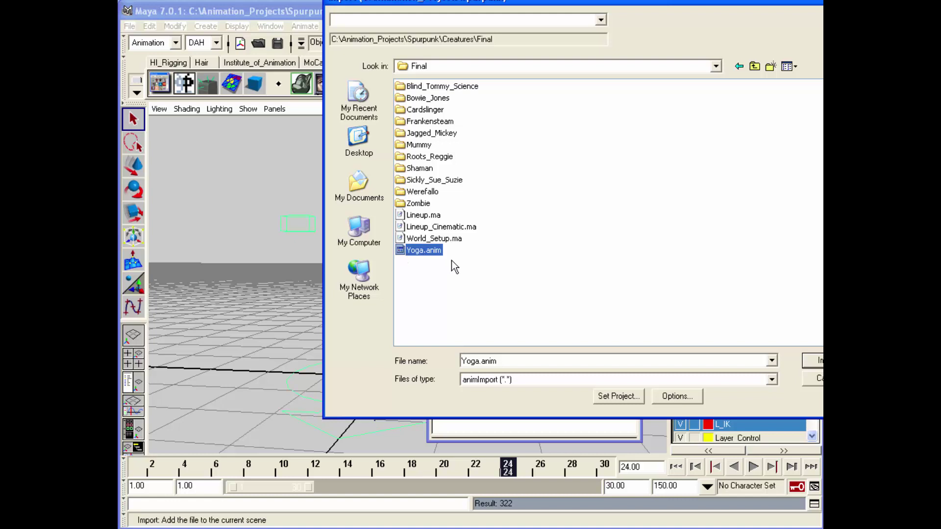
left_click(818, 361)
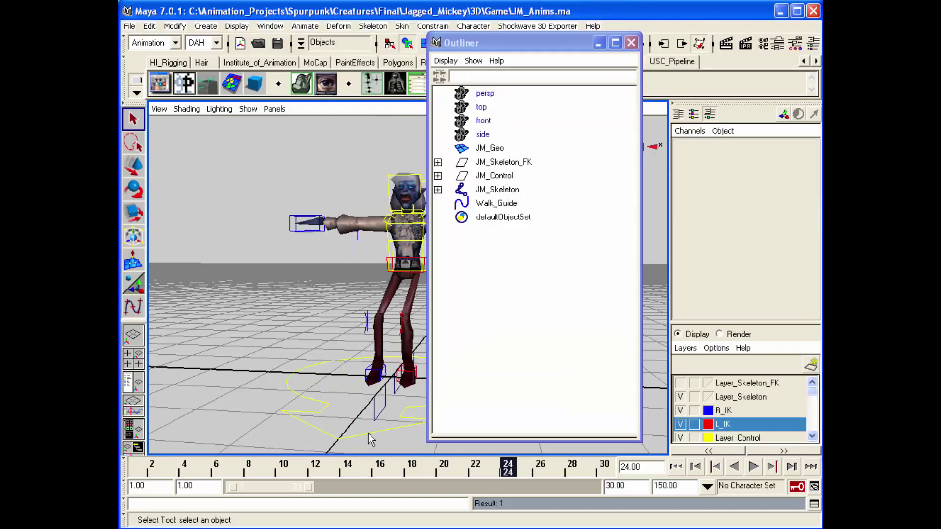
Close the Outliner and play and scrub the timeline to preview the yoga animation.
left_click(631, 43)
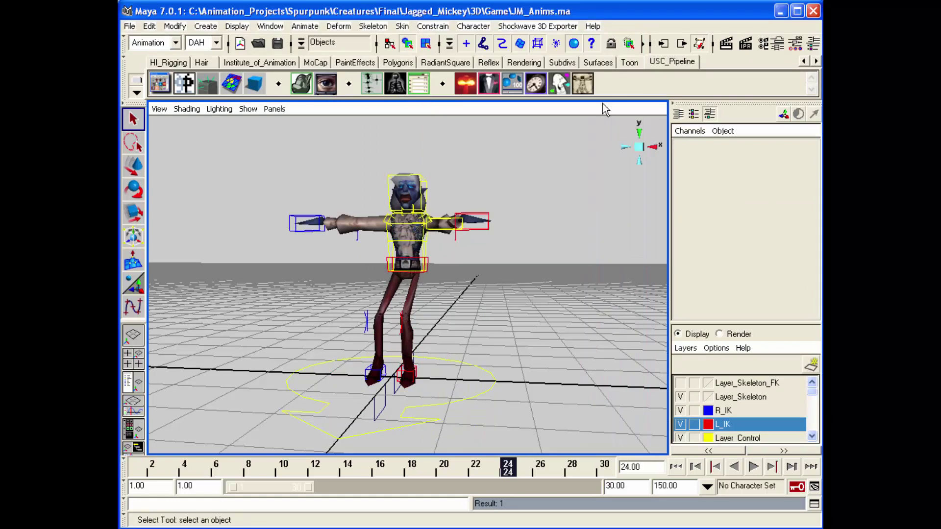
key("alt+v")
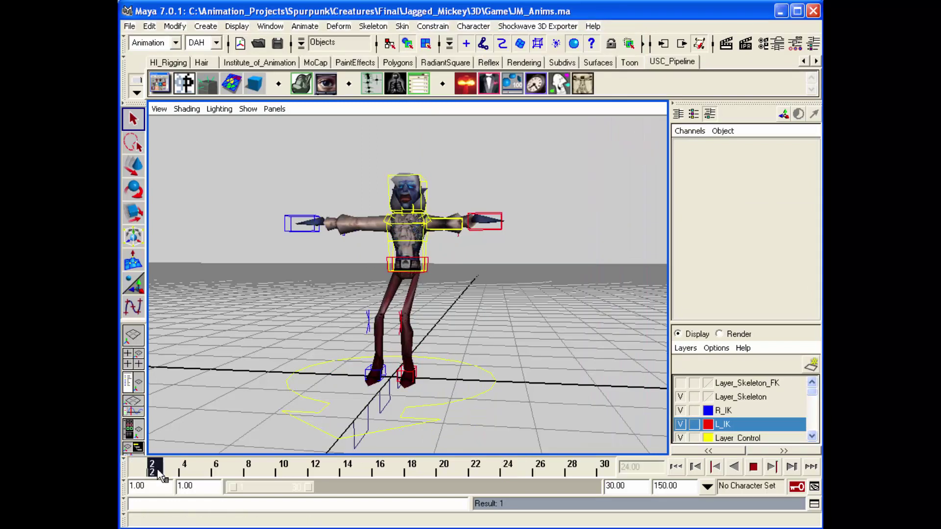
left_click_drag(269, 475, 588, 475)
Select the left wrist IK control and fit the playback range to its first and last keyframes, 0 to 650.
left_click(508, 234)
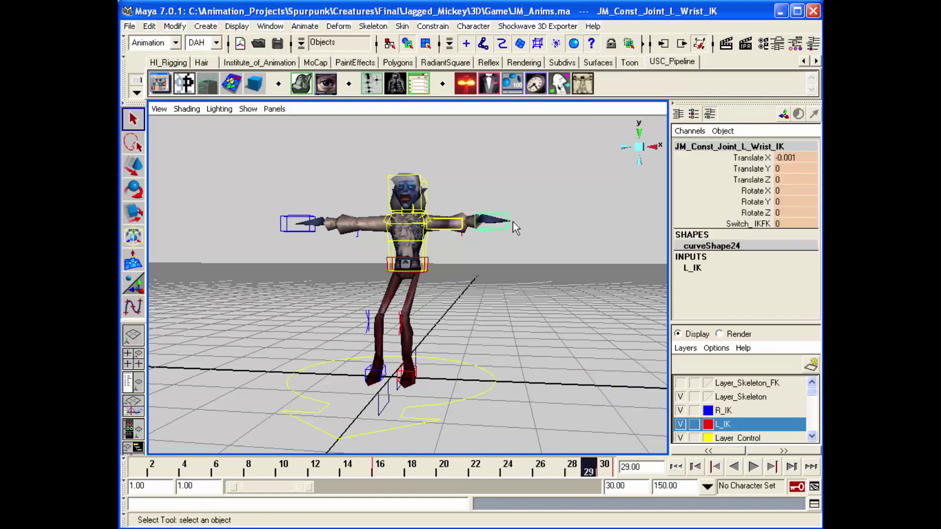
left_click(497, 238)
left_click(497, 232)
left_click(536, 84)
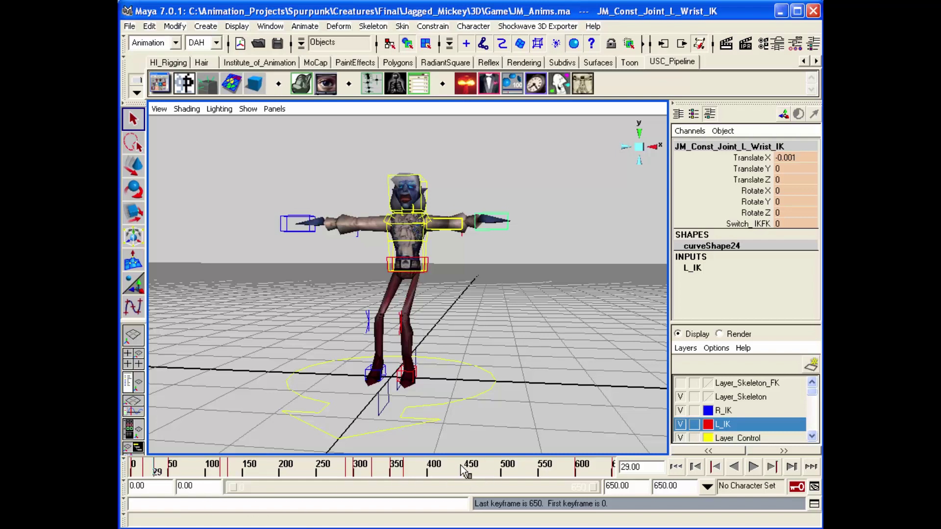
Return to the first frame and play back the full yoga animation from frame 0.
key("alt+v")
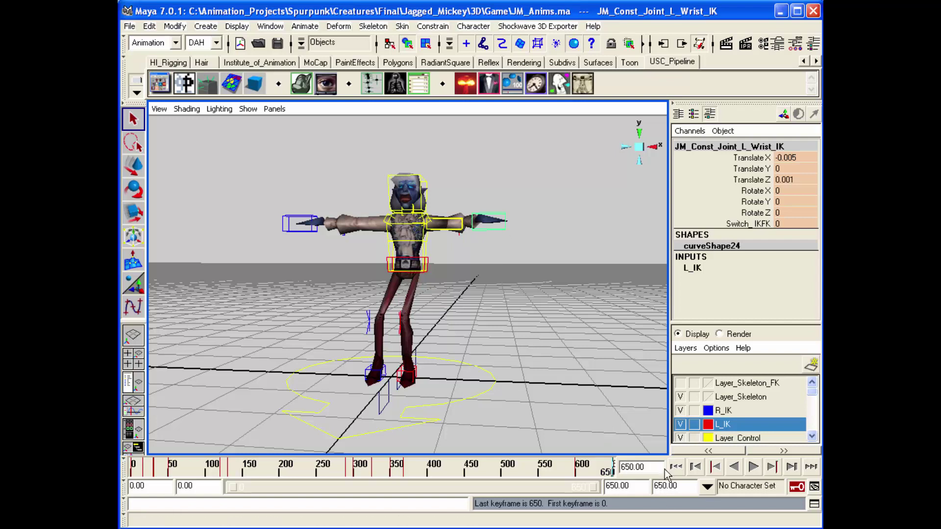
left_click(674, 468)
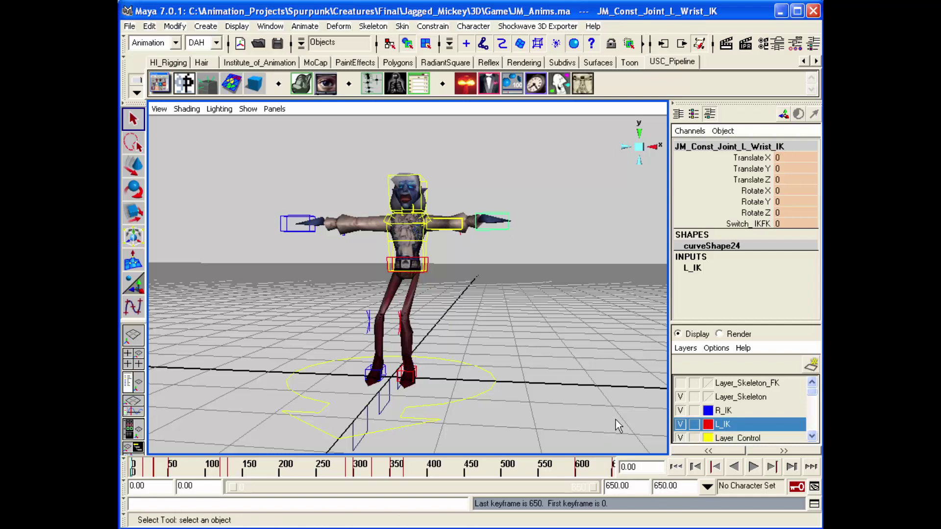
left_click(753, 466)
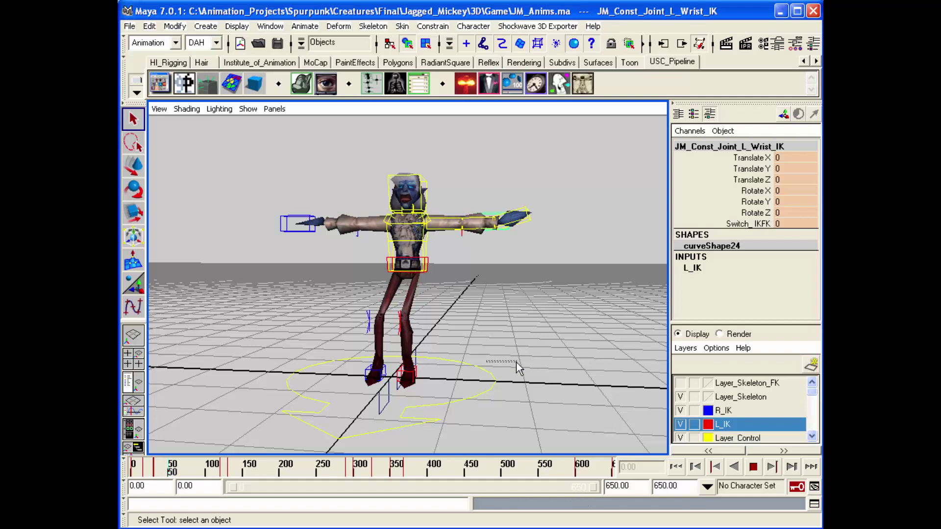
Select the JM_Cube_Root control, stop the playback and set its Translate X, Y and Z to 0.
left_click(510, 349)
key("super")
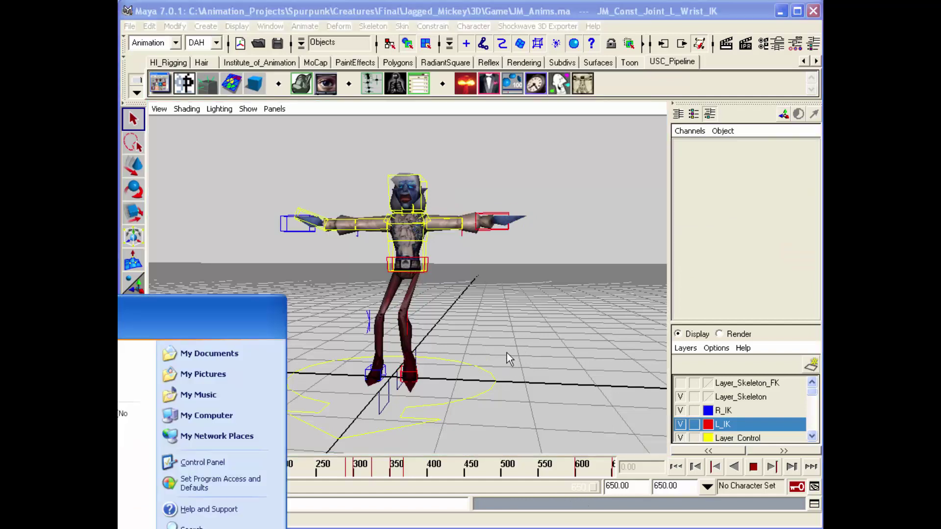
left_click(498, 354)
mouse_move(499, 353)
left_mouse_down("alt")
mouse_move(519, 348)
mouse_move(505, 349)
left_mouse_up("alt")
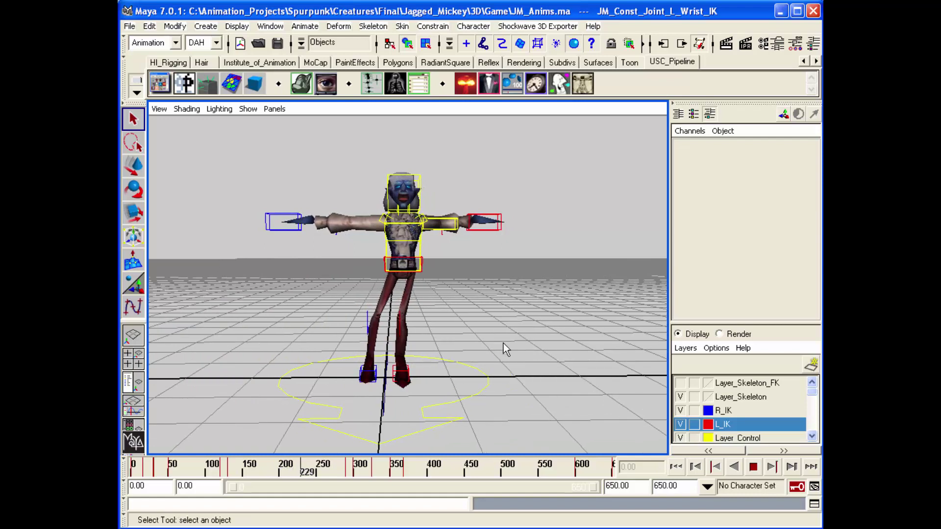
left_click(415, 259)
left_click(422, 248)
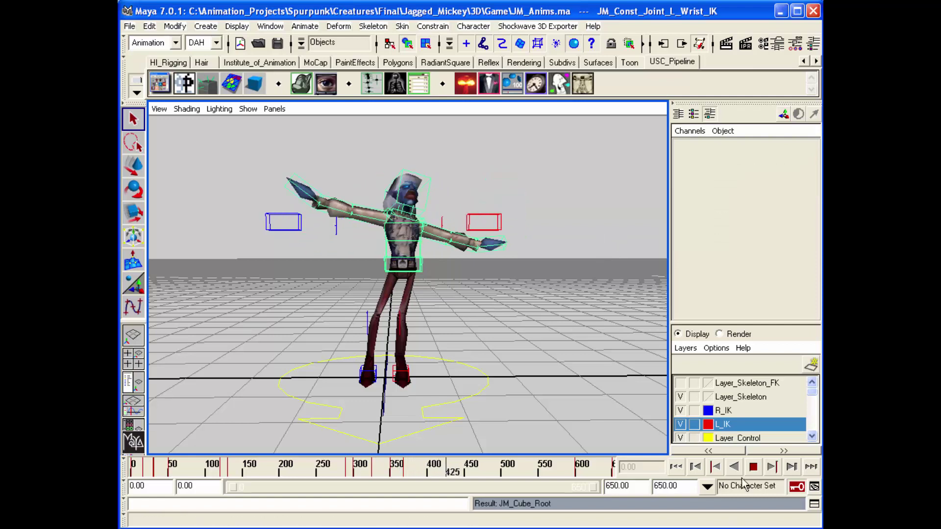
left_click(753, 466)
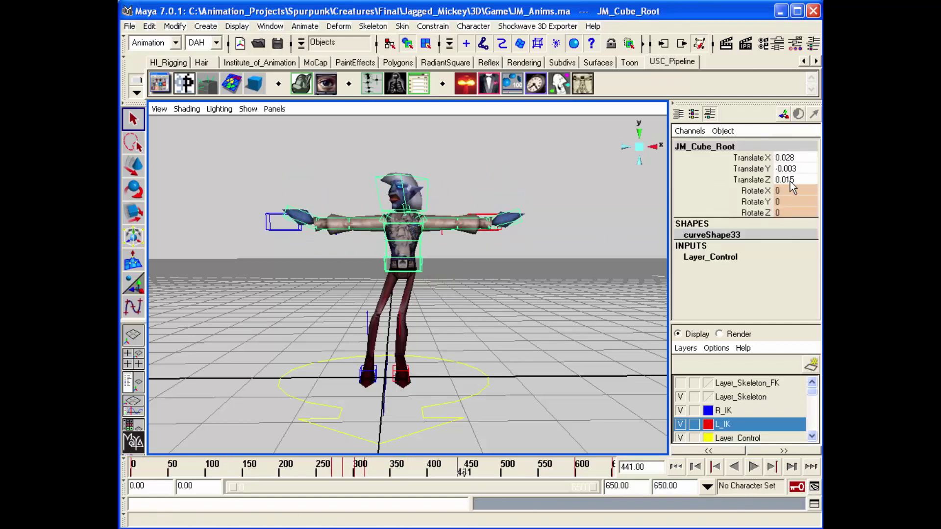
left_click(792, 155)
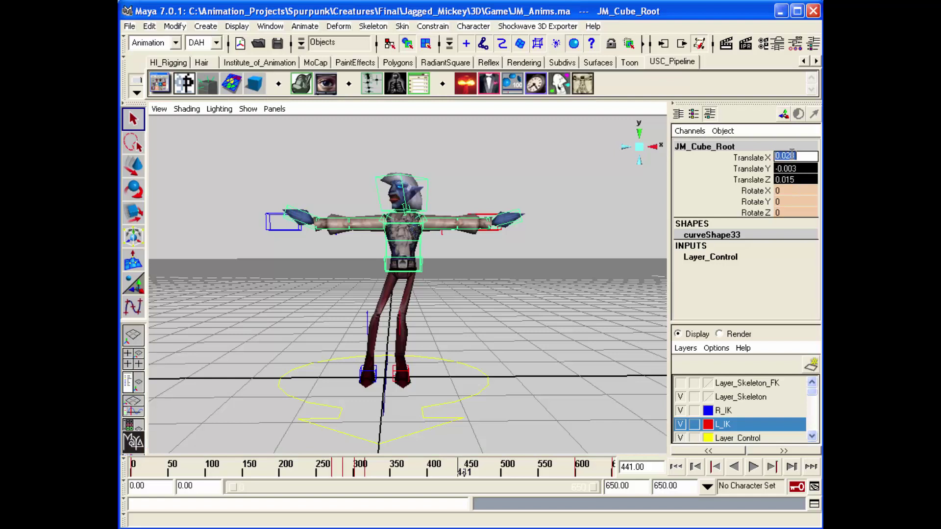
key("Return")
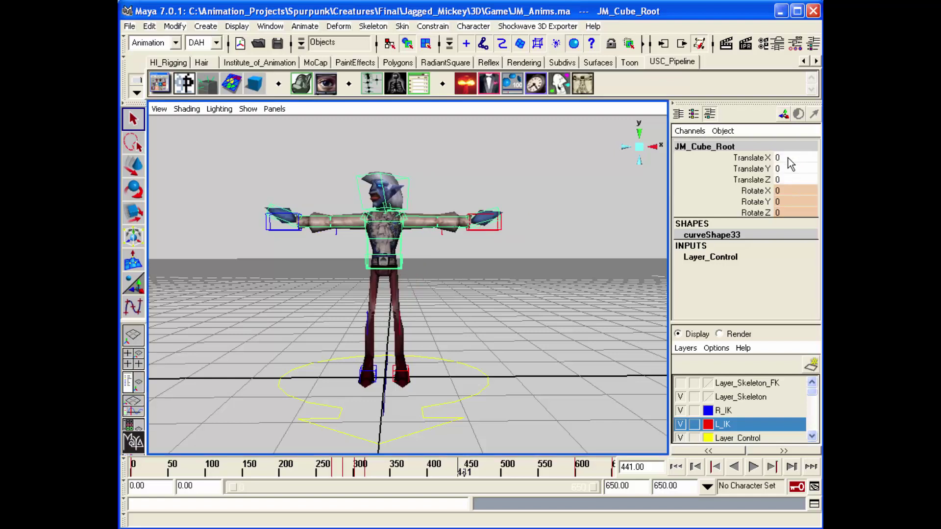
Rewind to frame 0 and replay the yoga animation on the re-centred character, viewing it from a raised angle.
left_click(693, 466)
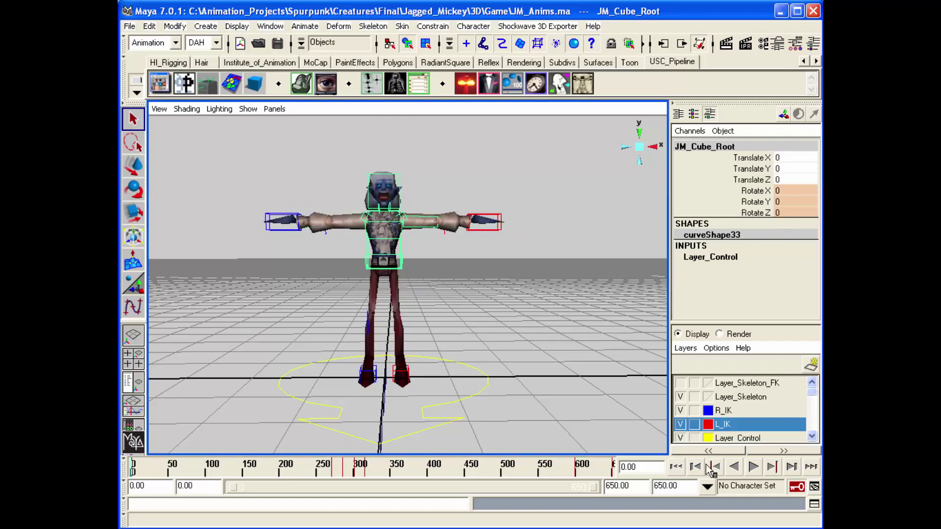
left_click(754, 467)
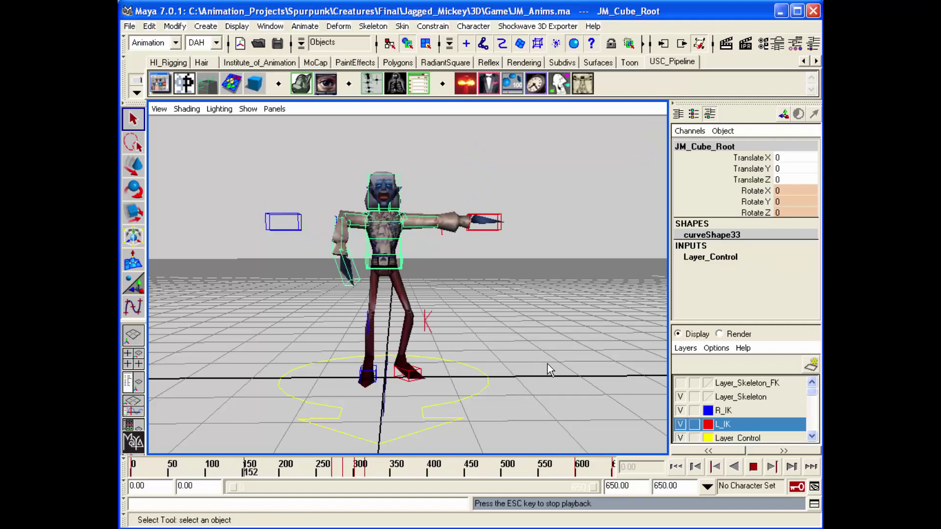
left_click_drag(548, 363, 512, 378, "alt")
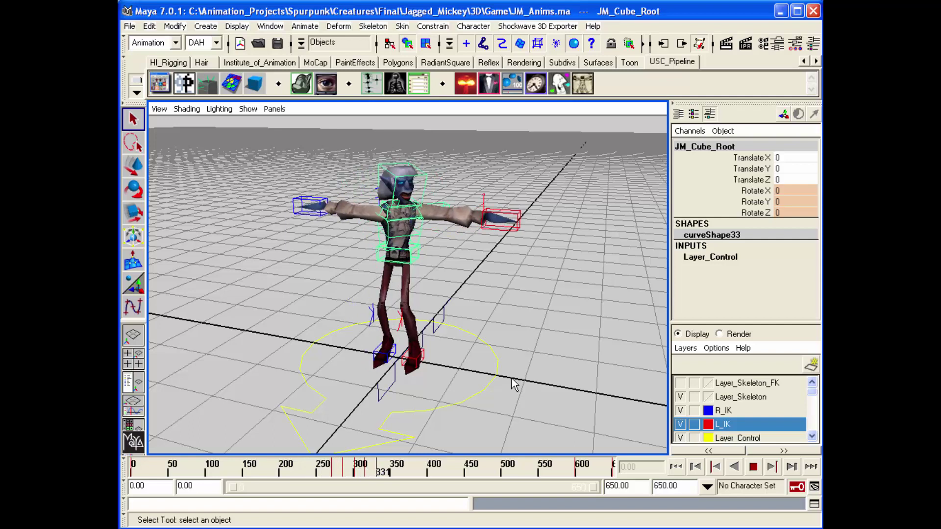
Hide the NURBS curves and the grid in the perspective viewport while the animation plays.
left_click(248, 109)
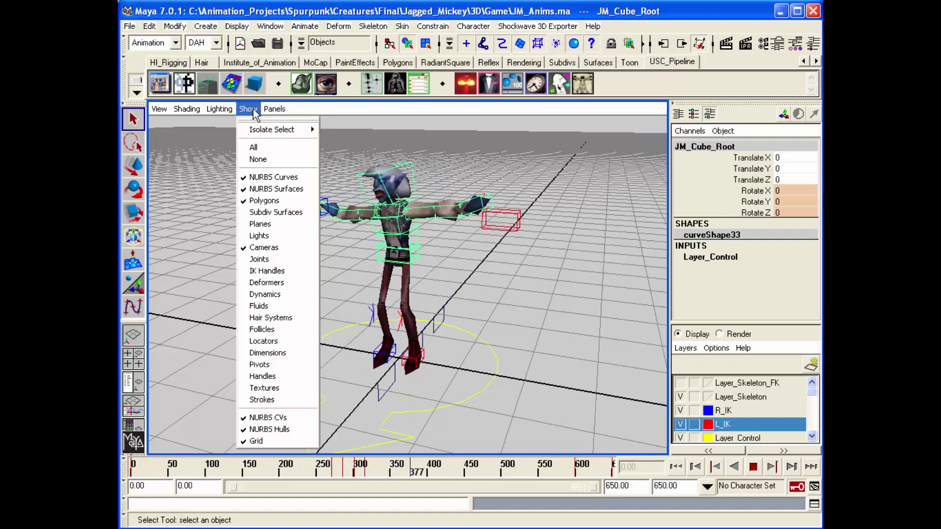
left_click(269, 177)
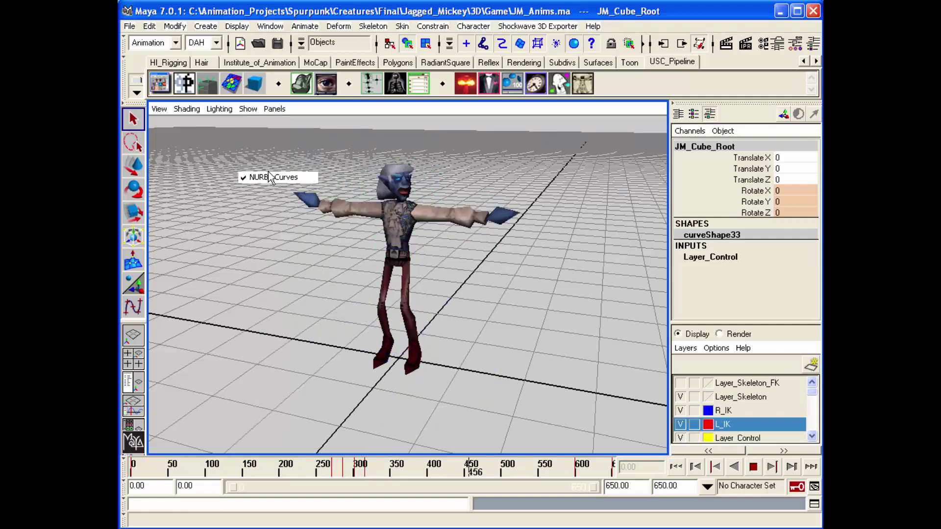
left_click(249, 112)
left_click(293, 442)
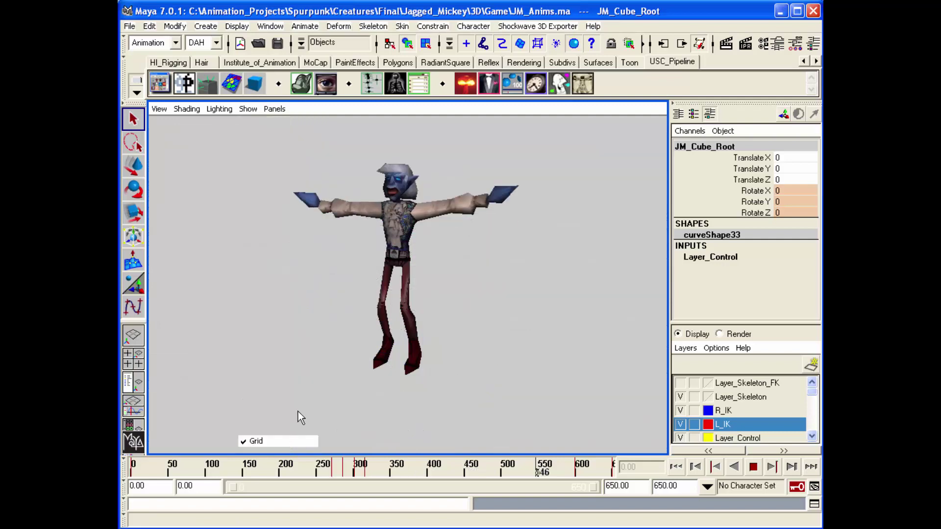
Frame the character closer and turn on Wireframe on Shaded display for the viewport.
right_click_drag(306, 399, 386, 397, "alt")
left_click_drag(383, 397, 378, 388, "alt")
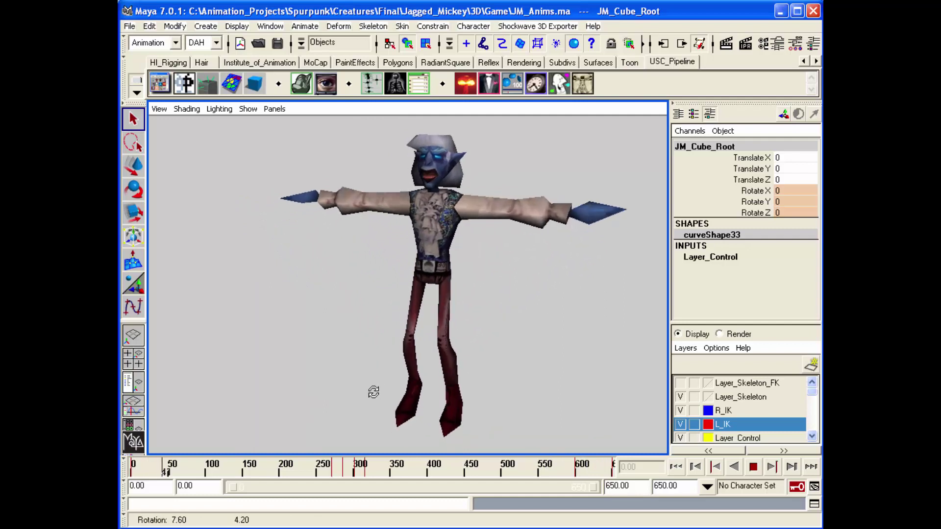
left_click(195, 108)
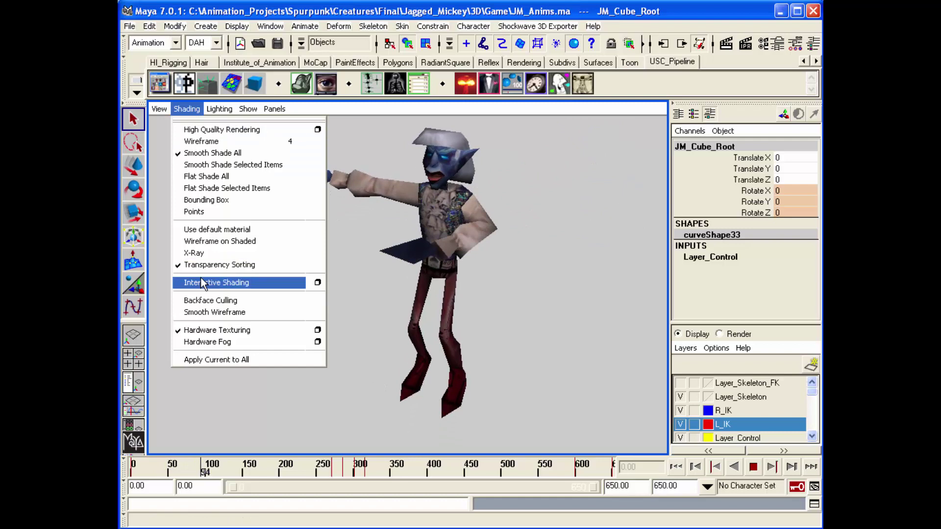
left_click(200, 242)
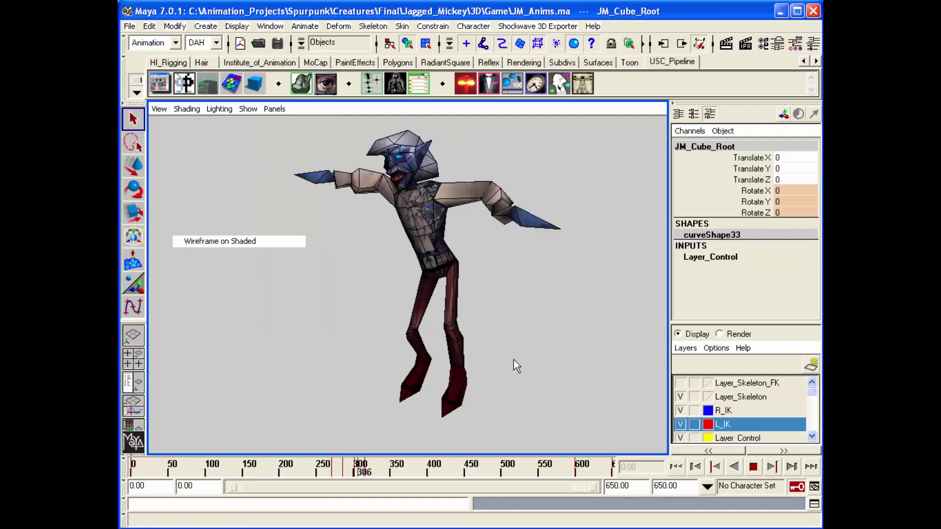